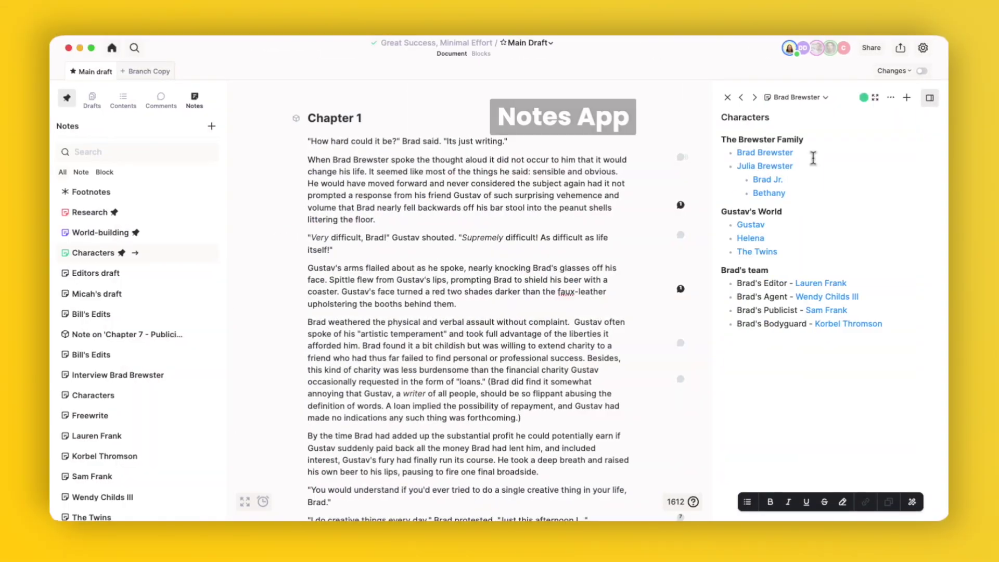
Open a character note, then start an alternate draft described with the collaborator's draft name.
click(780, 152)
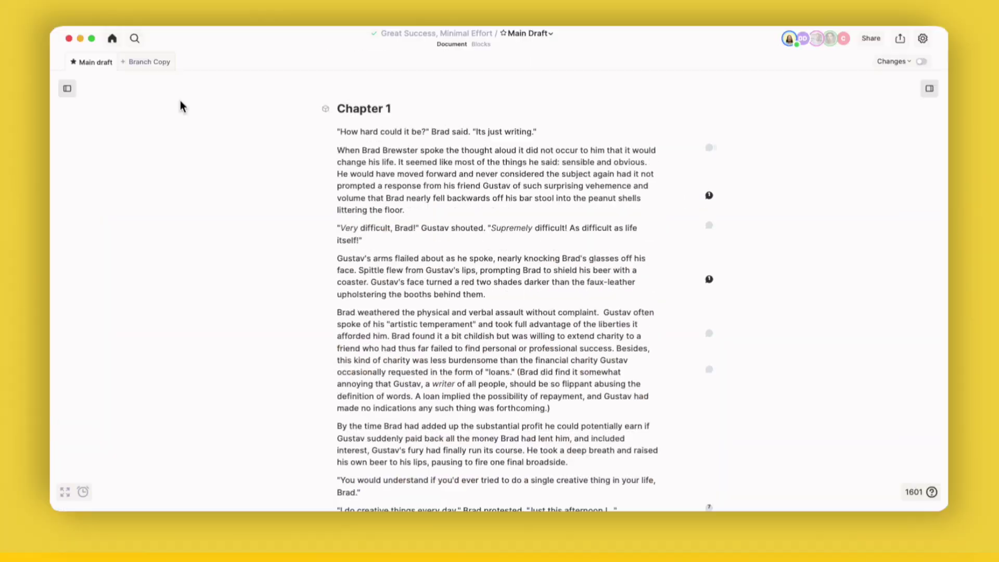
click(148, 70)
text(Frank's Draft)
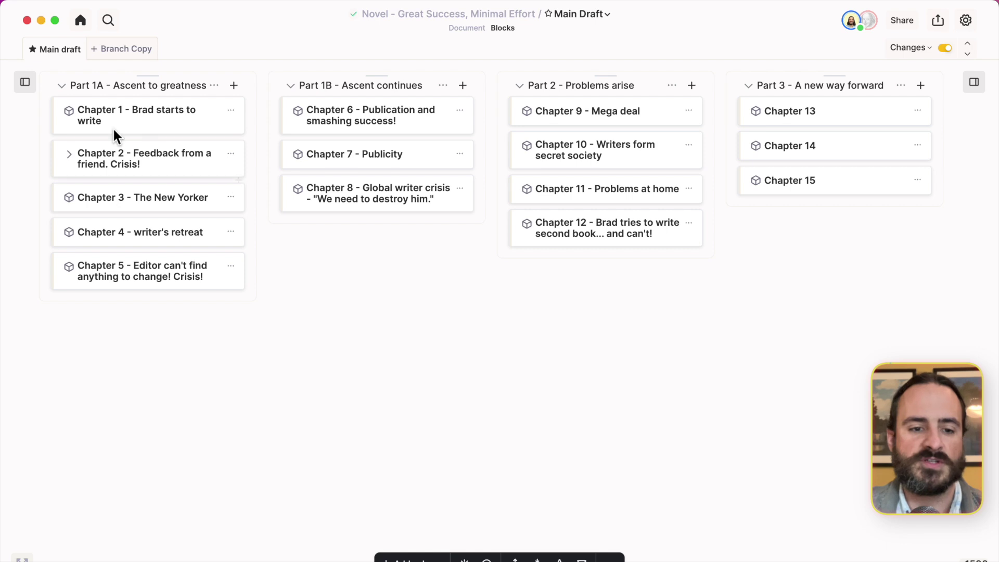
Expand Chapter 1, expand and re-collapse Chapter 2, then close the novel.
click(69, 111)
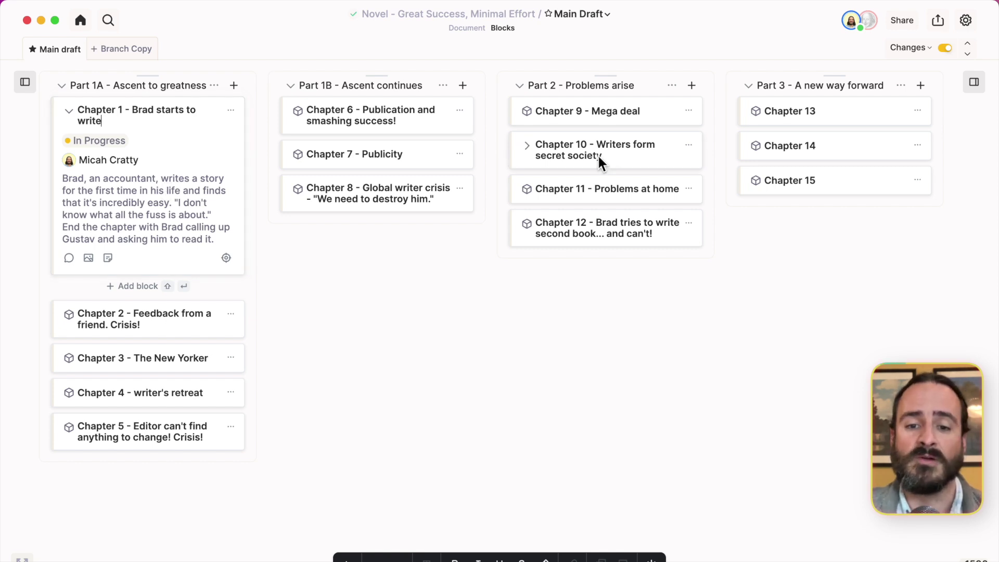
click(70, 316)
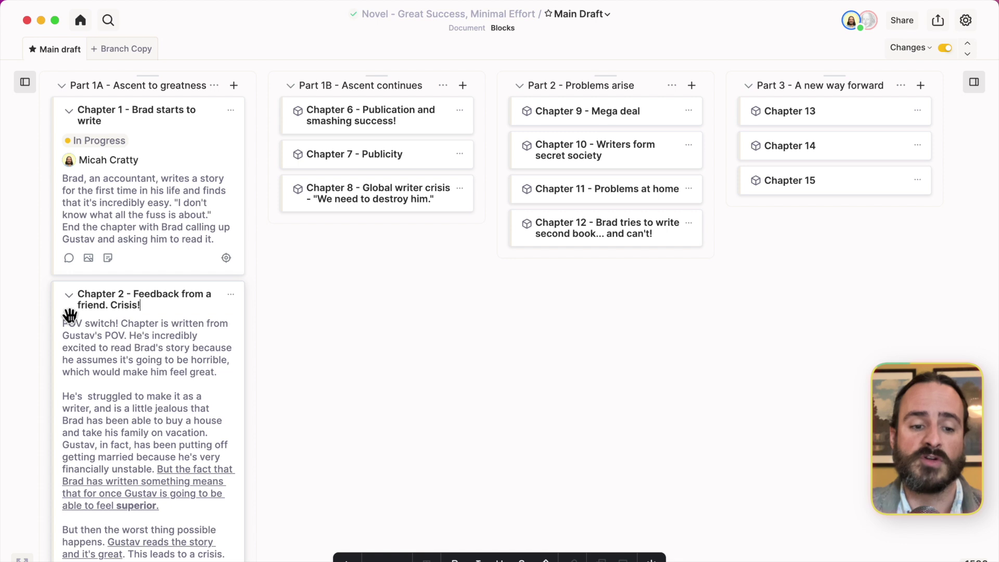
click(69, 297)
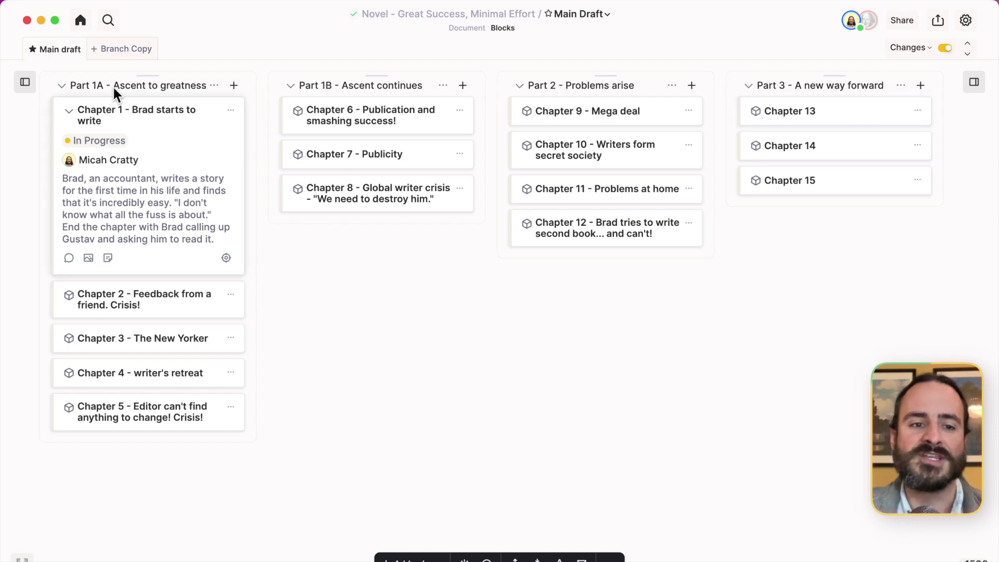
click(27, 21)
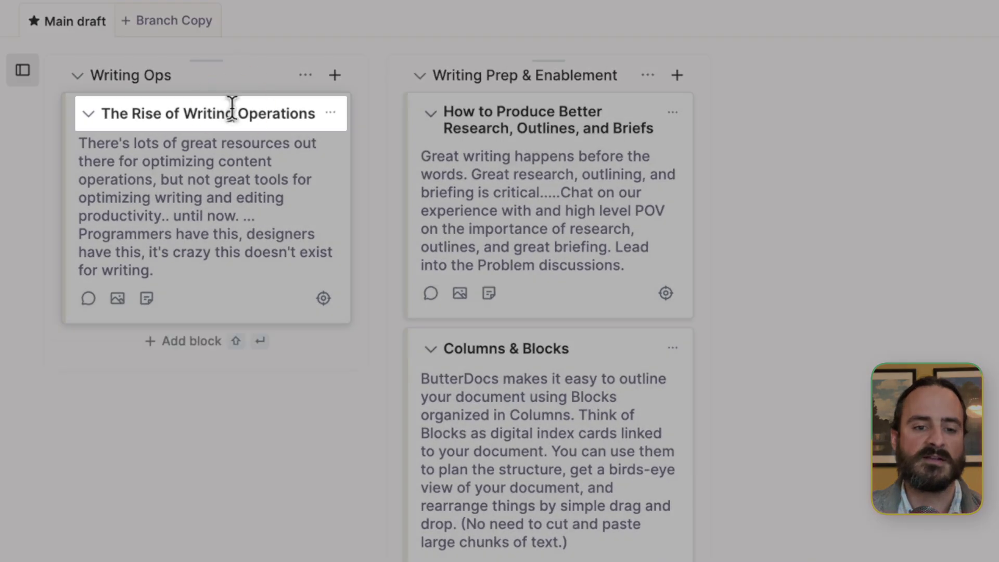
Edit the first card's body text, and start a comment on it but discard it.
click(176, 233)
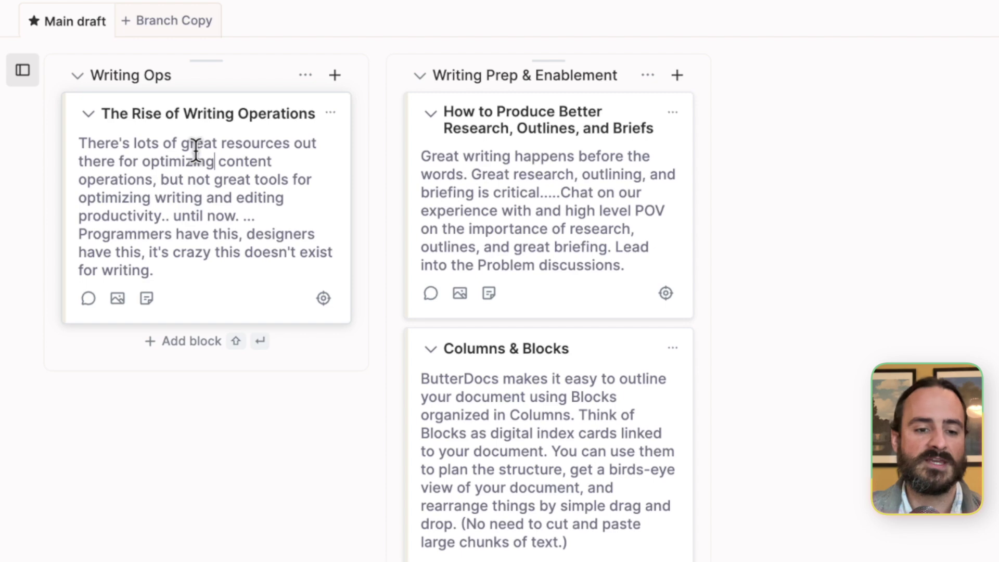
click(89, 298)
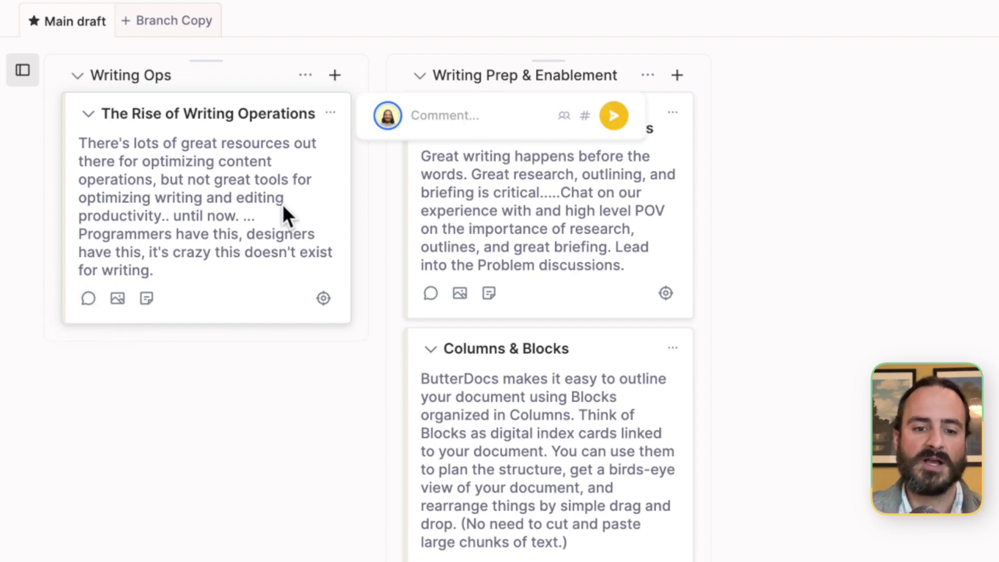
click(194, 381)
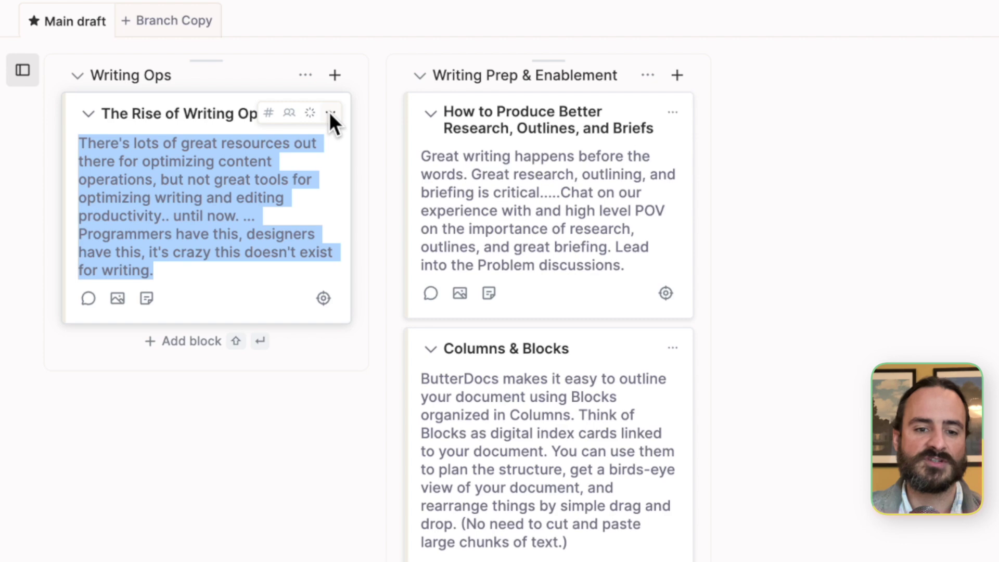
Set The Rise of Writing Operations card to In Progress and assign a collaborator.
click(310, 113)
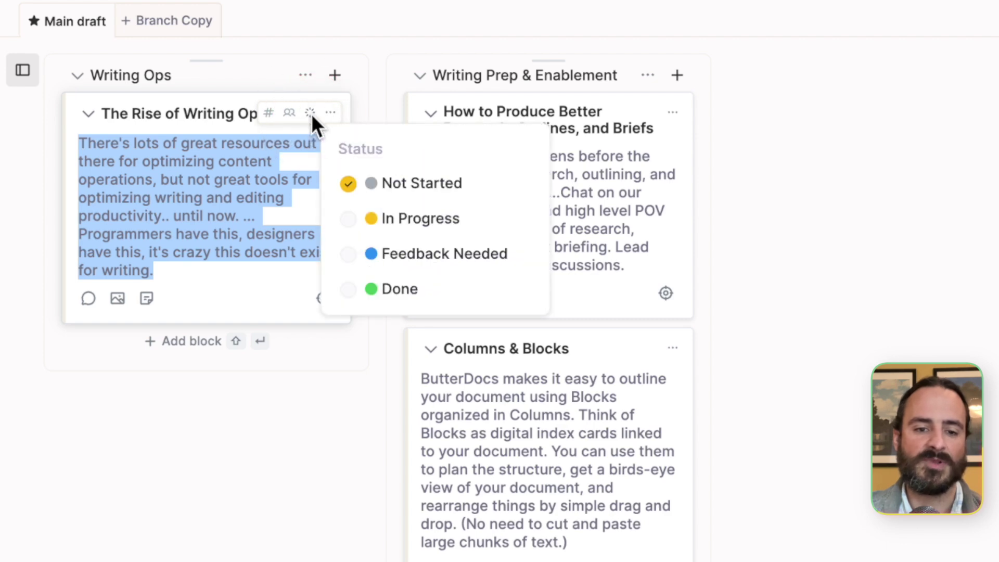
click(346, 219)
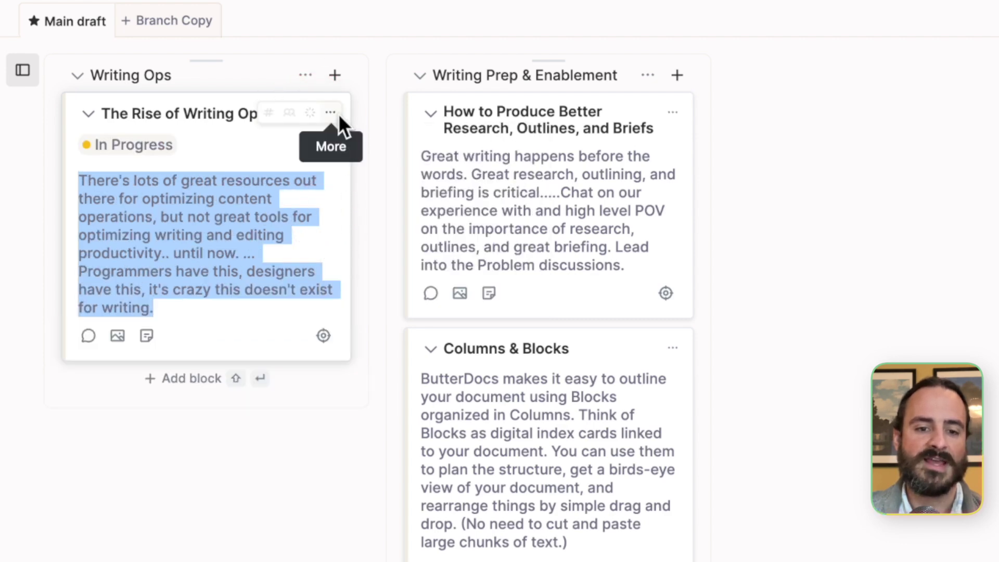
click(290, 111)
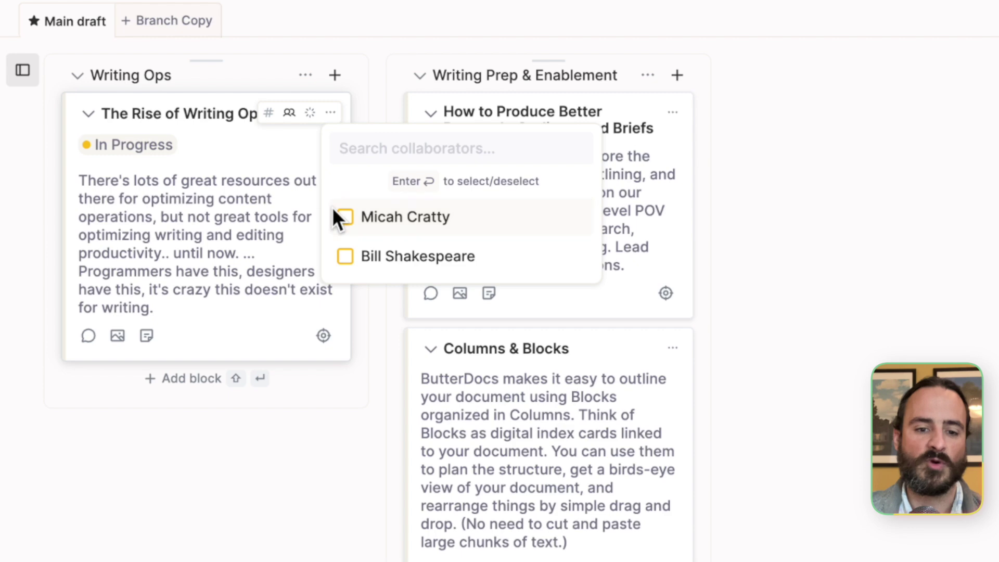
click(345, 256)
click(215, 552)
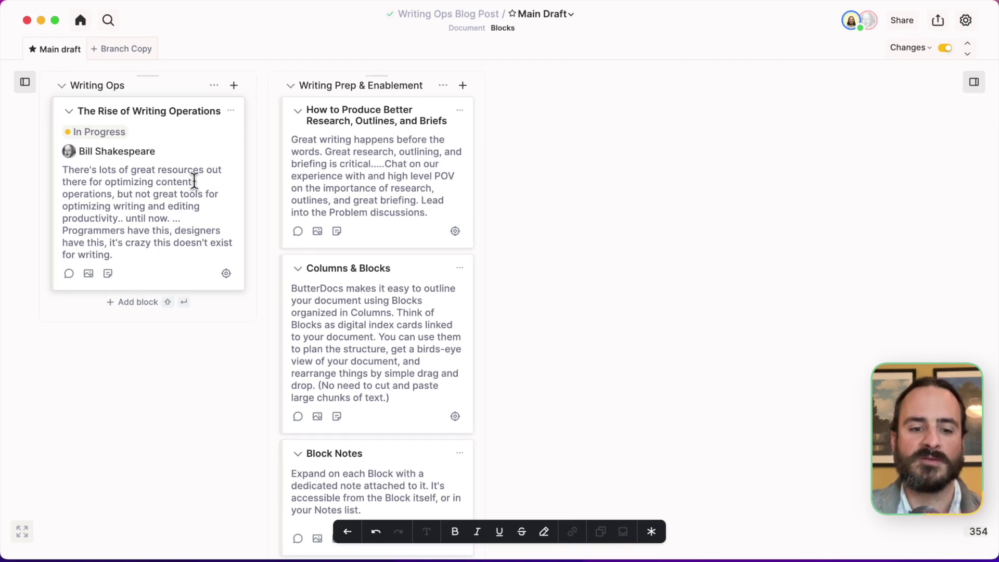
Finish the card edit and open the Block Comments card's section in the document.
key(Escape)
scroll(336, 182, down, 10)
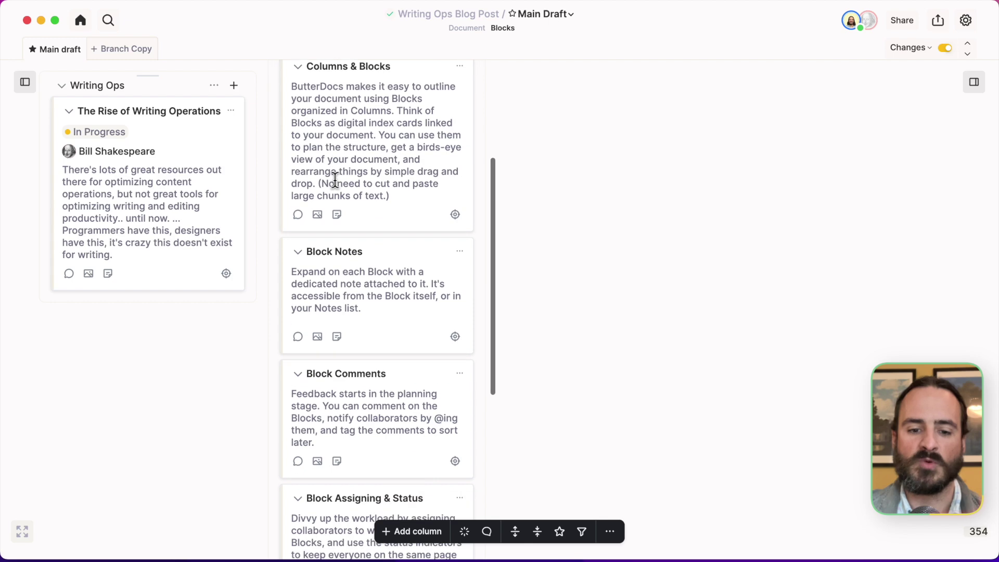
scroll(390, 221, down, 1)
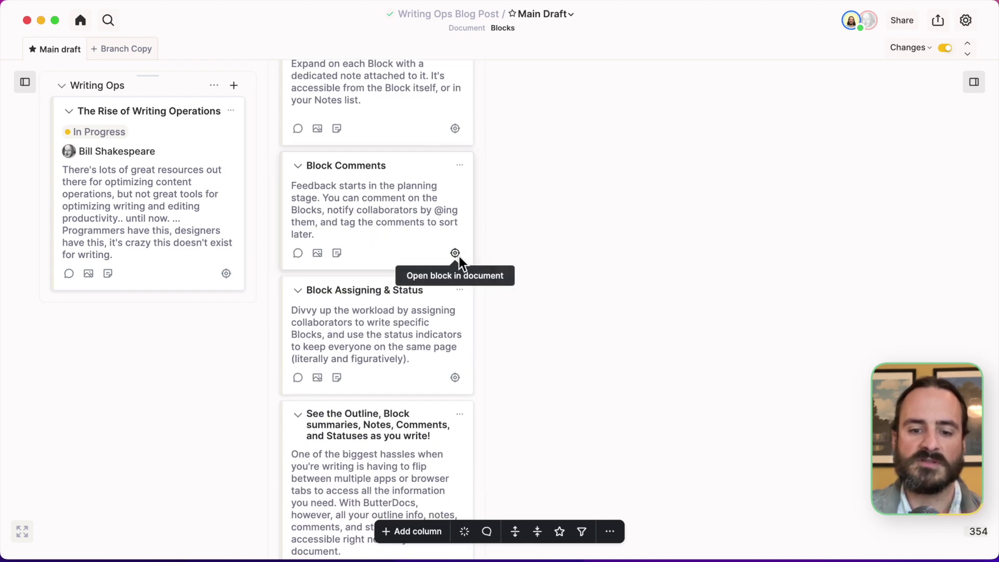
click(457, 254)
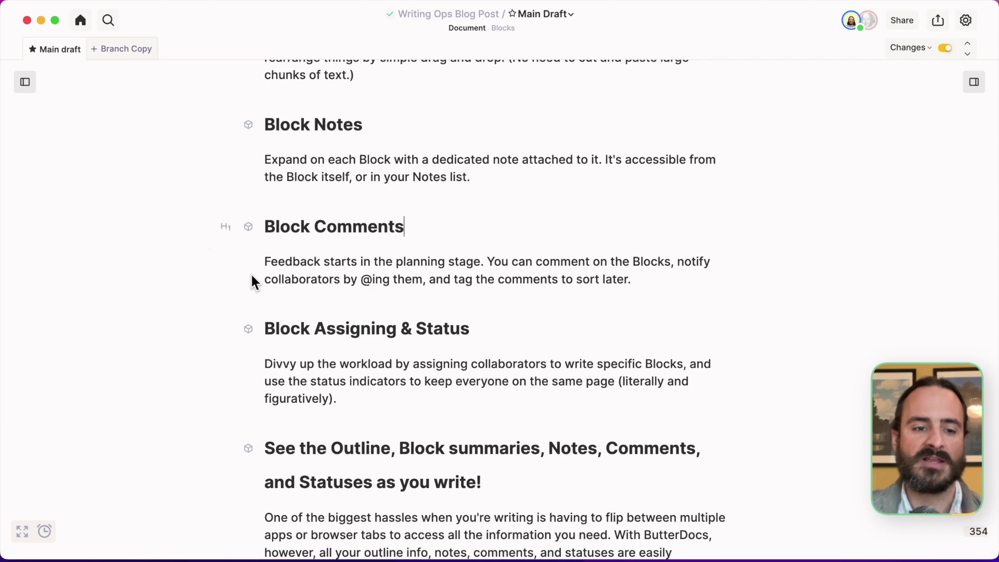
Pin the Contents sidebar and drag Block Comments above Block Notes.
click(26, 81)
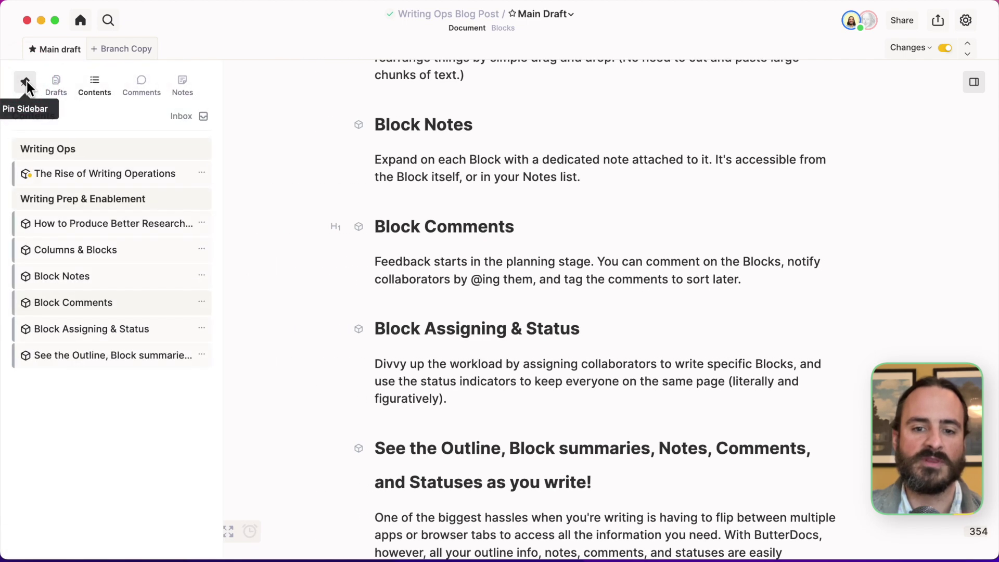
click(506, 28)
click(473, 28)
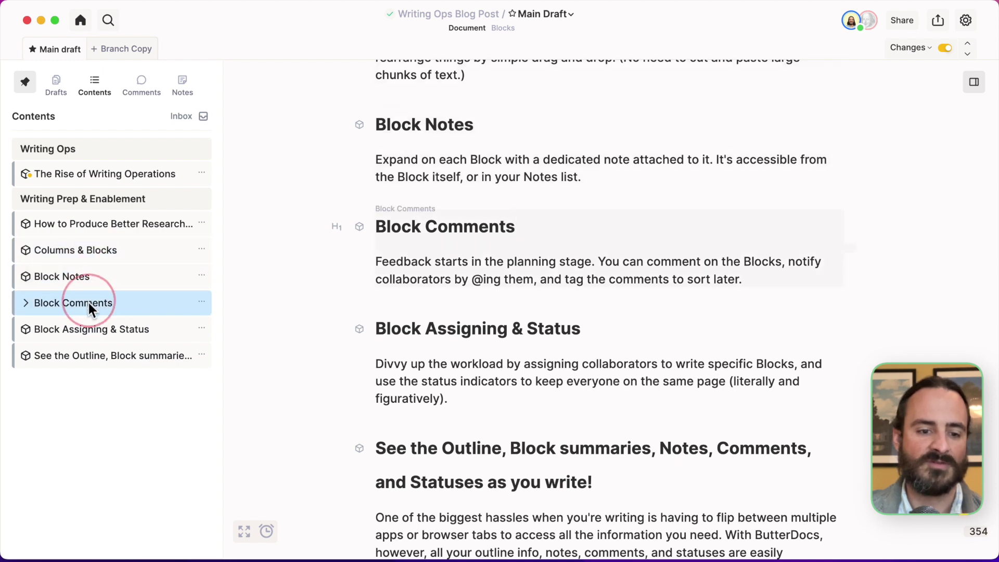
drag(87, 301, 93, 251)
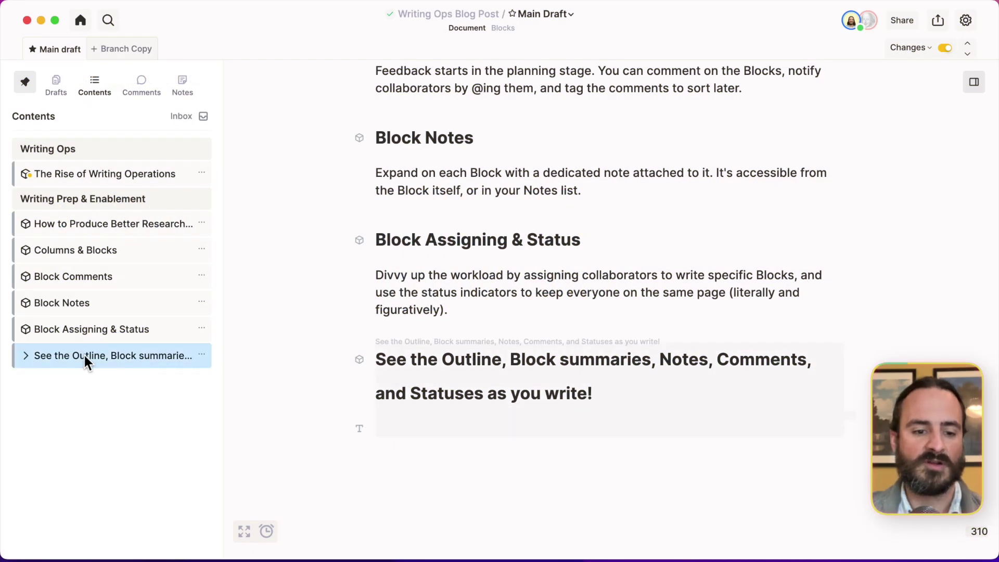
Show the last section's summary, open the Collaborative Writing: Problem and POV note, then return to Contents.
click(25, 355)
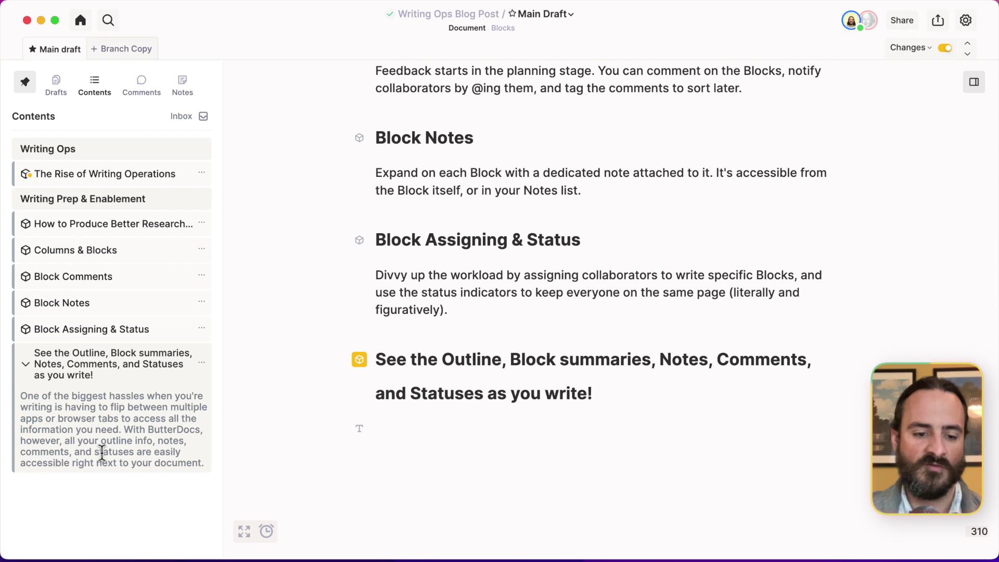
click(185, 82)
click(85, 173)
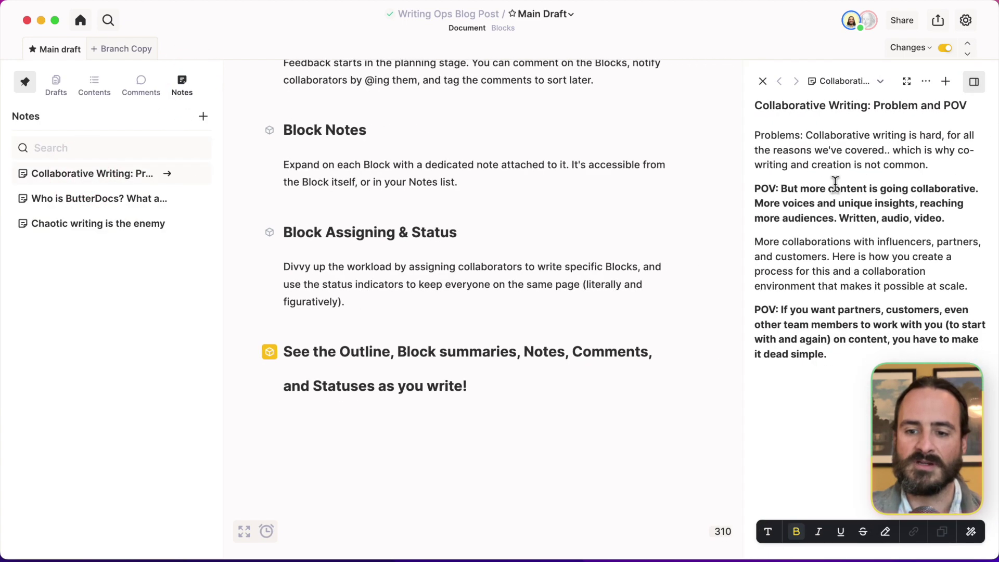
click(86, 88)
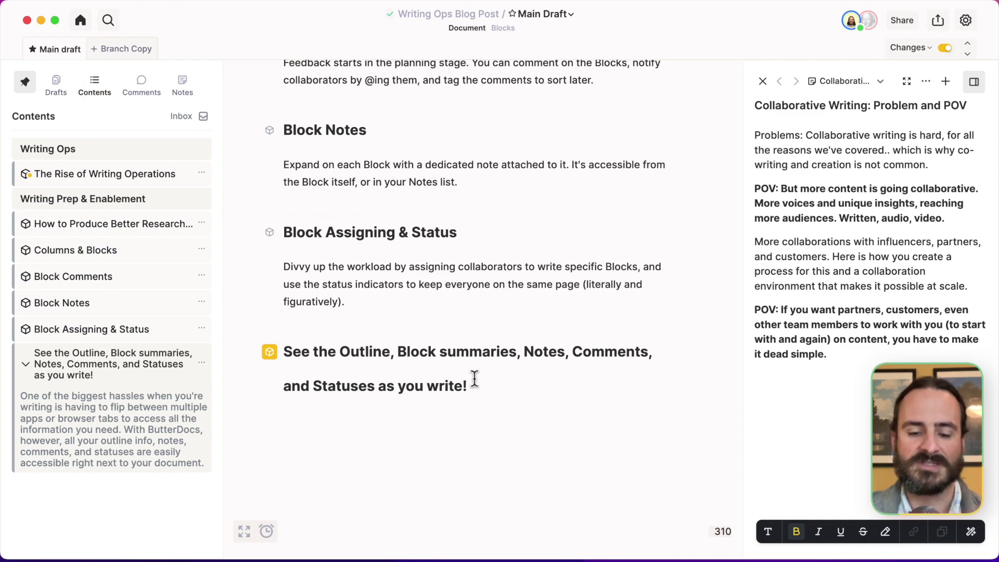
scroll(479, 345, up, 5)
scroll(484, 348, up, 10)
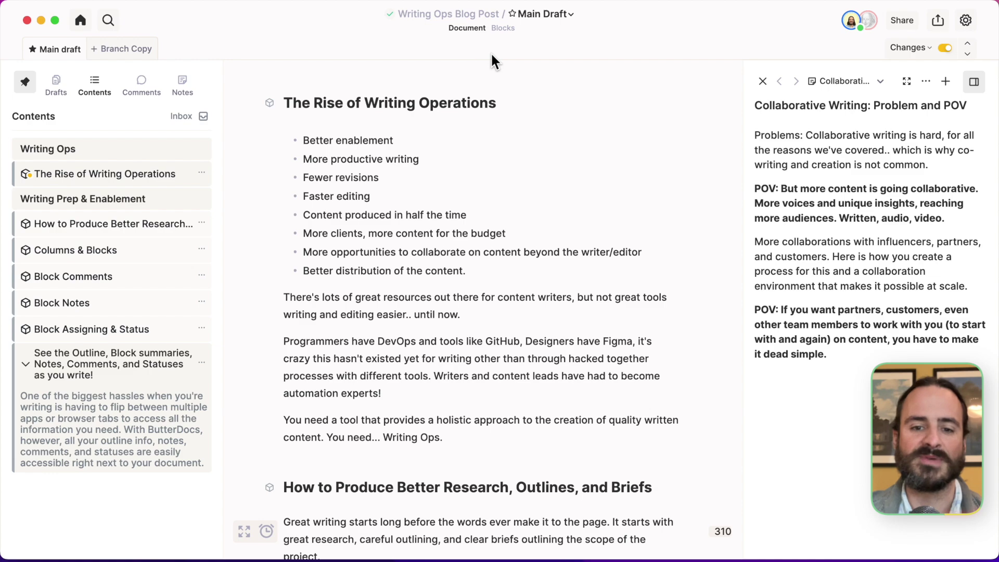
scroll(548, 238, down, 20)
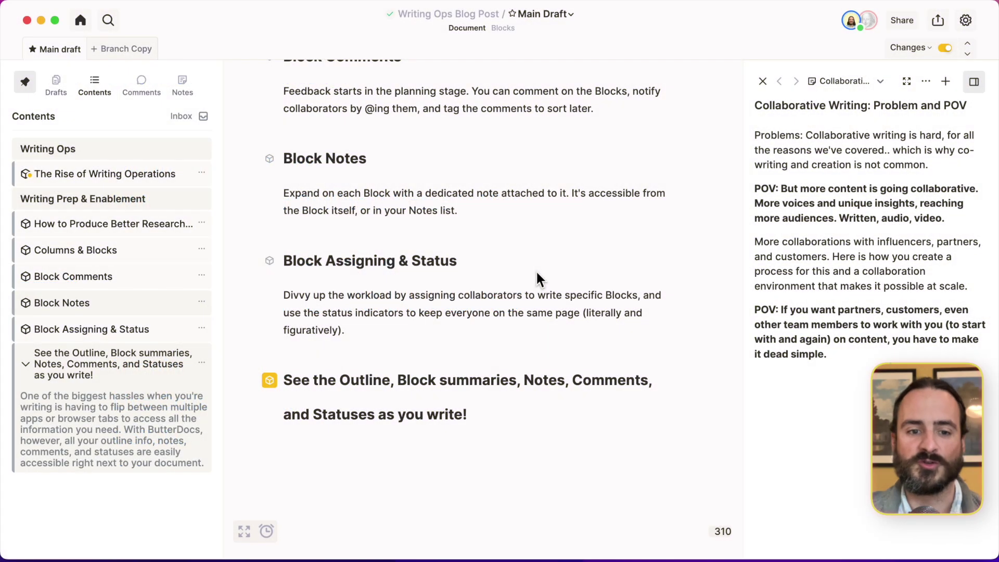
Close the note and open the First Draft snapshot from the drafts list.
click(761, 83)
click(54, 89)
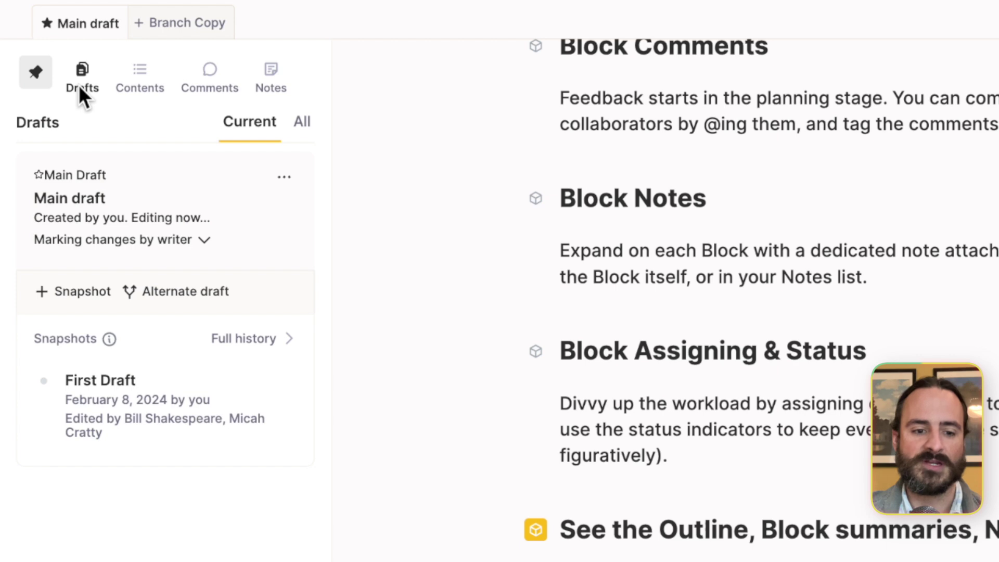
click(123, 411)
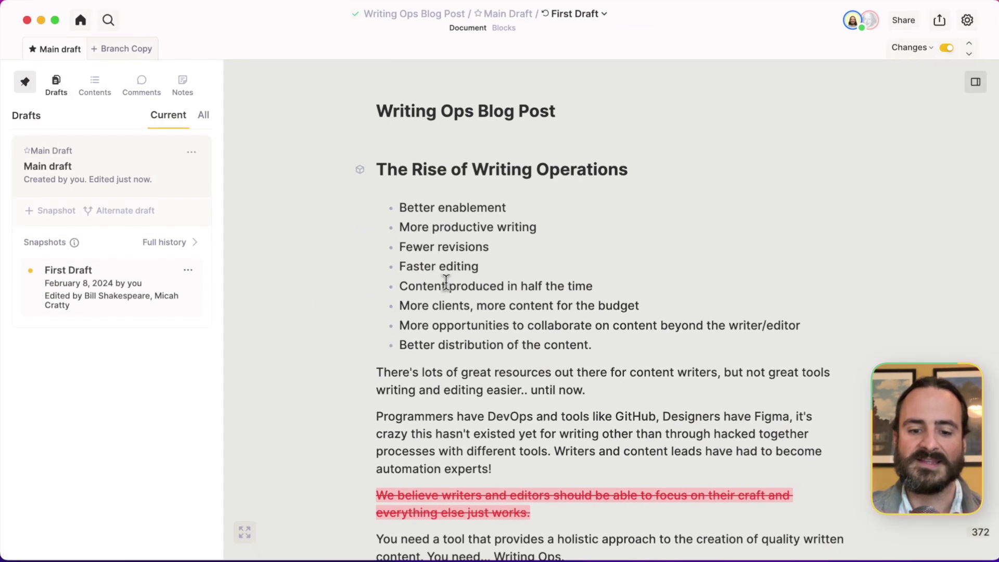
scroll(445, 282, down, 5)
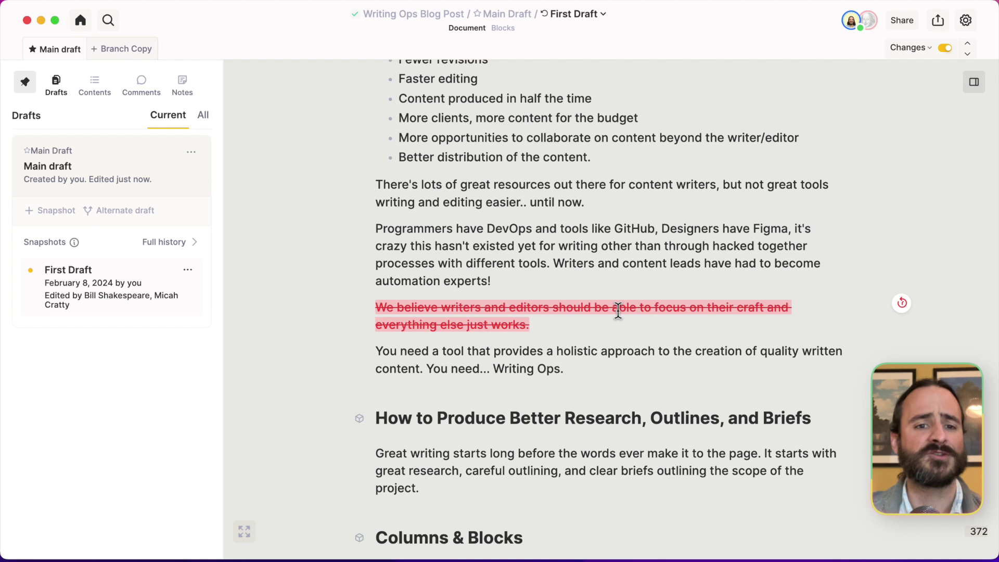
Restore the struck-through sentence about writers focusing on their craft and return to the Main draft.
click(903, 302)
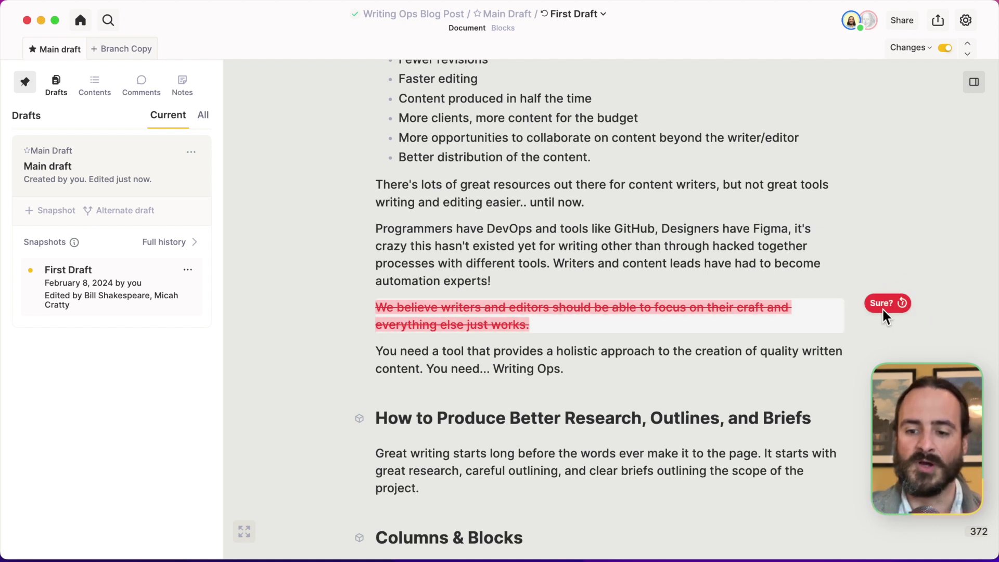
click(880, 307)
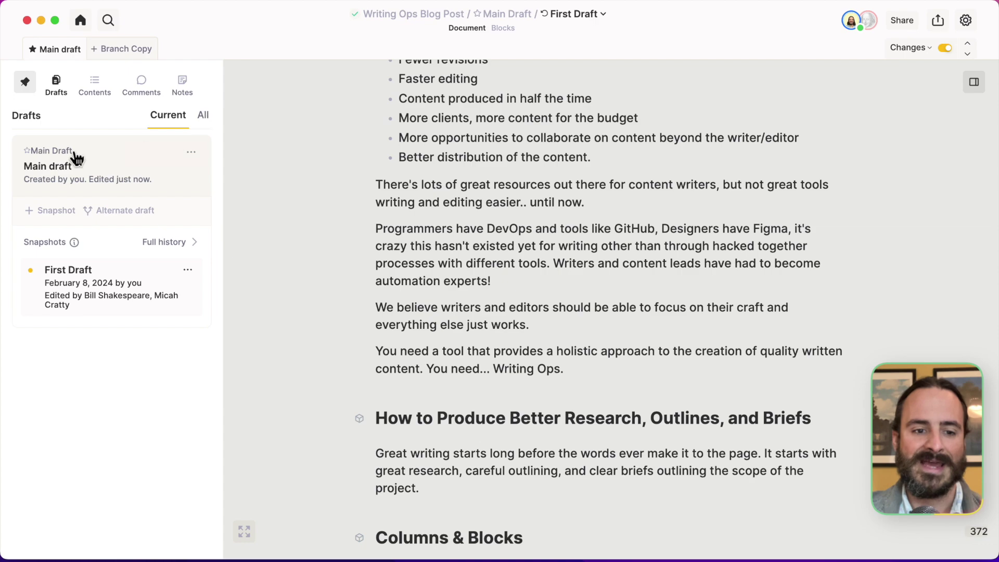
click(41, 166)
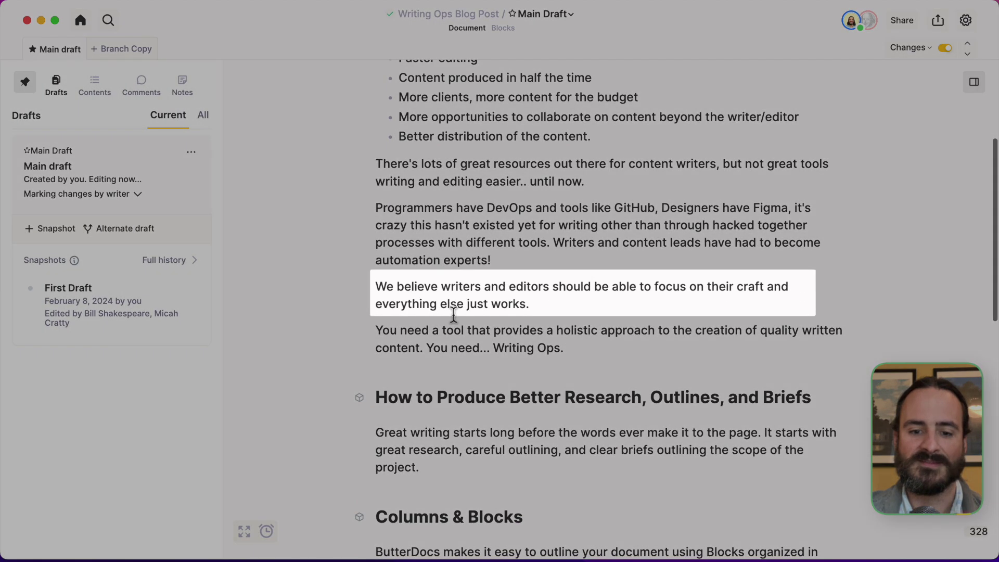
click(453, 330)
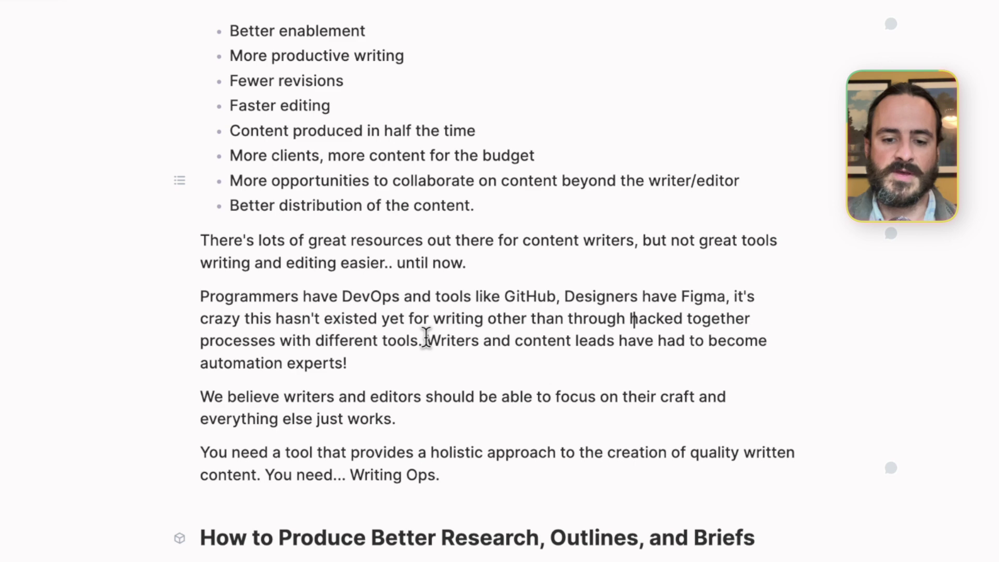
Comment 'this is #brilliant' on the automation experts sentence, mentioning a collaborator.
drag(425, 337, 429, 358)
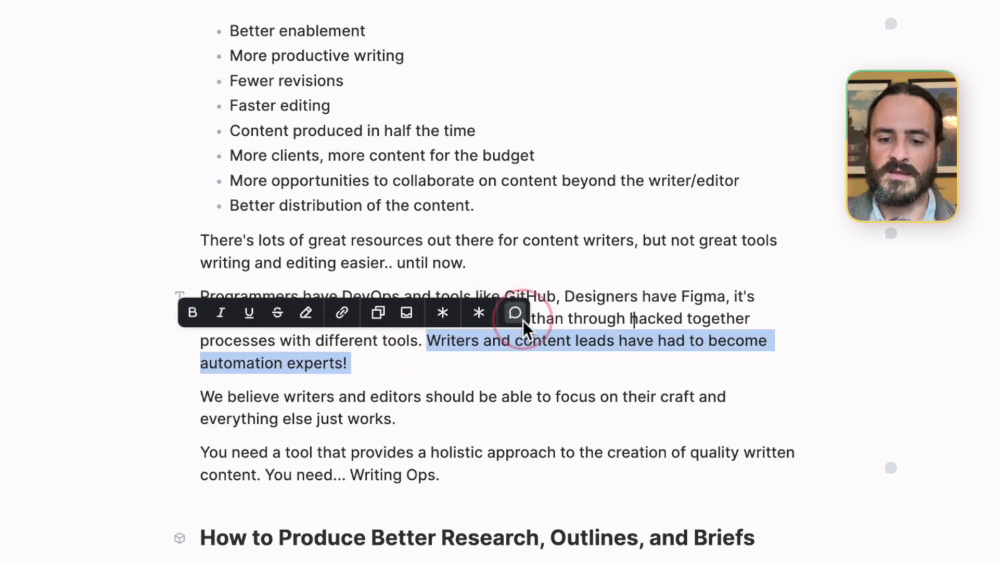
click(521, 318)
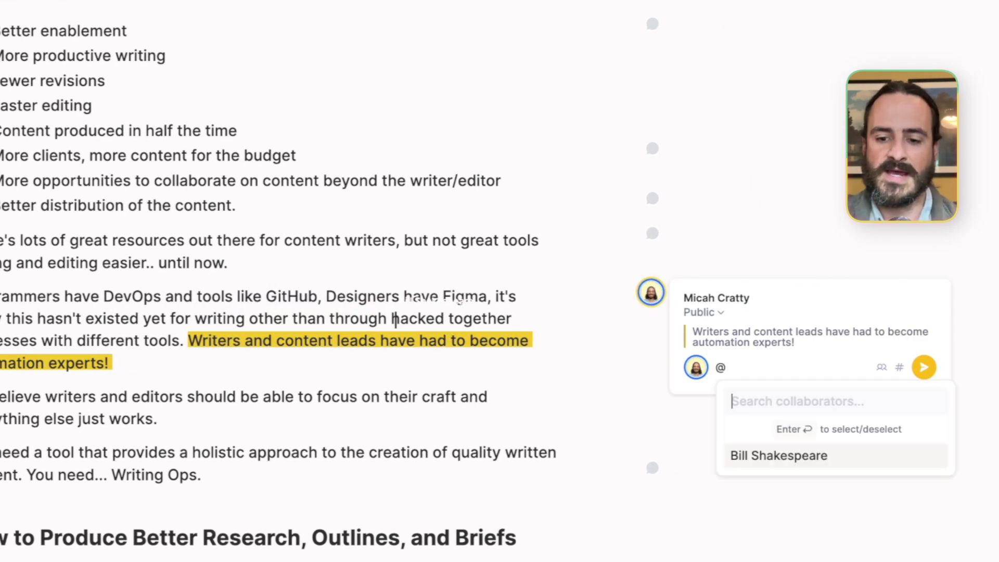
key(Return)
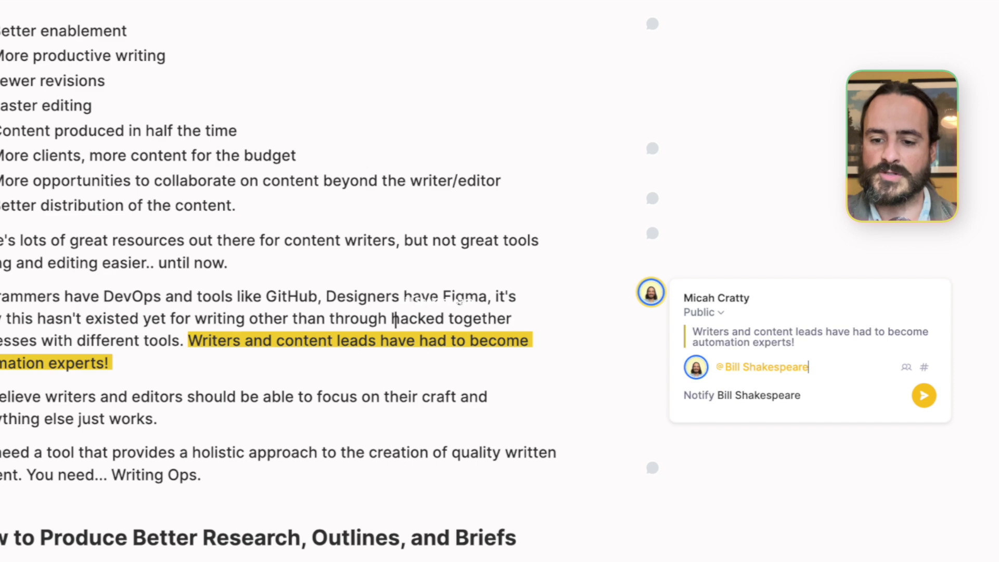
text(this )
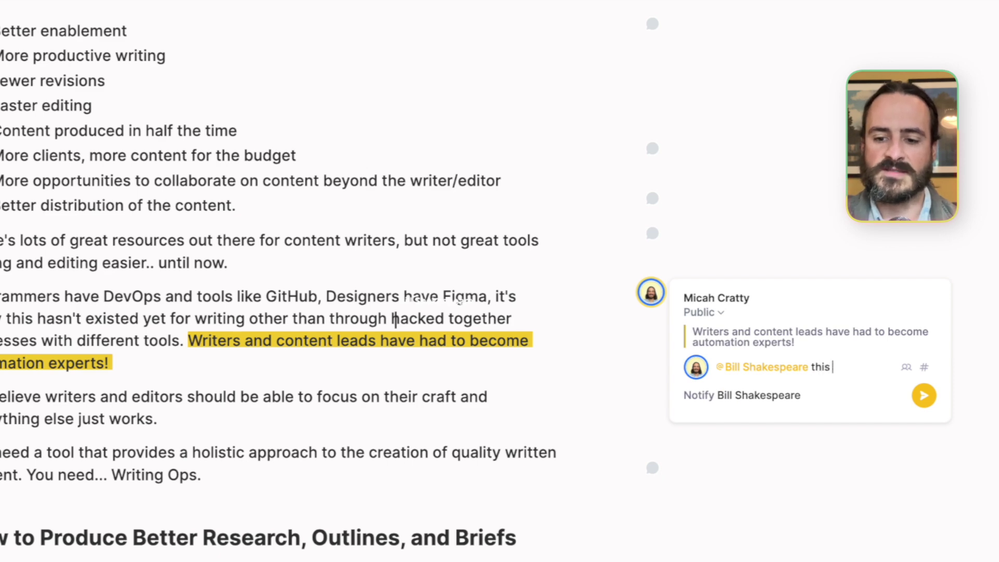
text(is #)
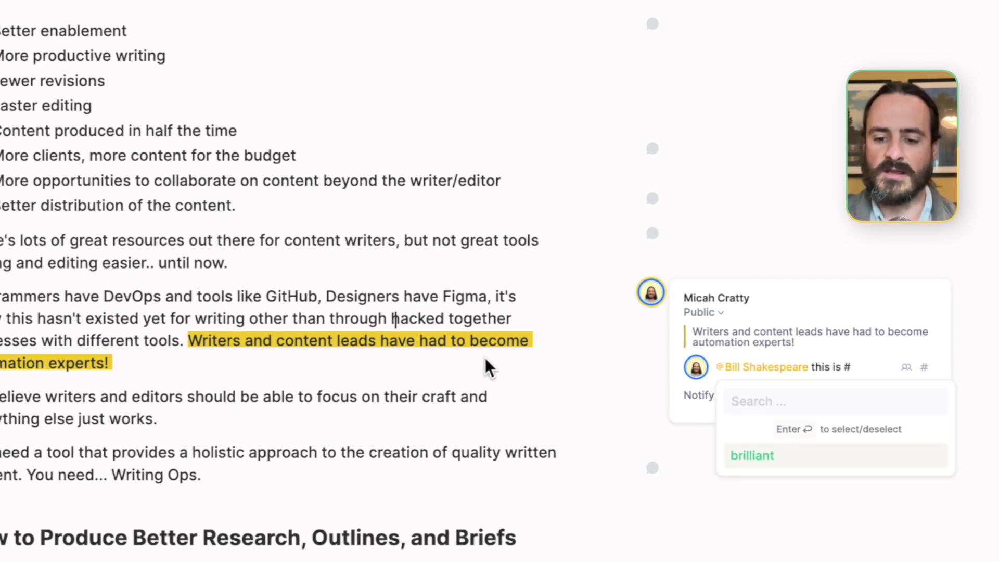
click(764, 455)
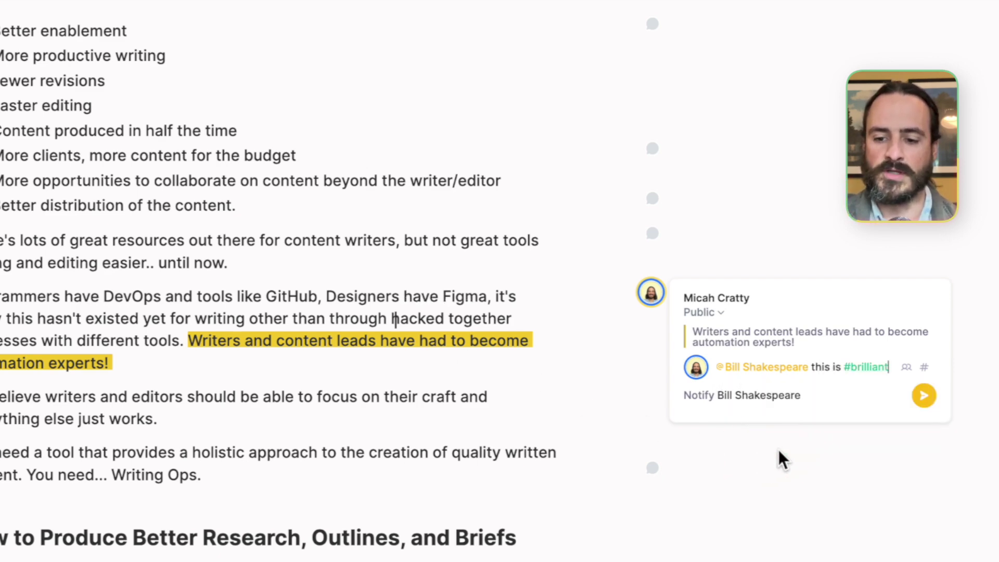
click(919, 399)
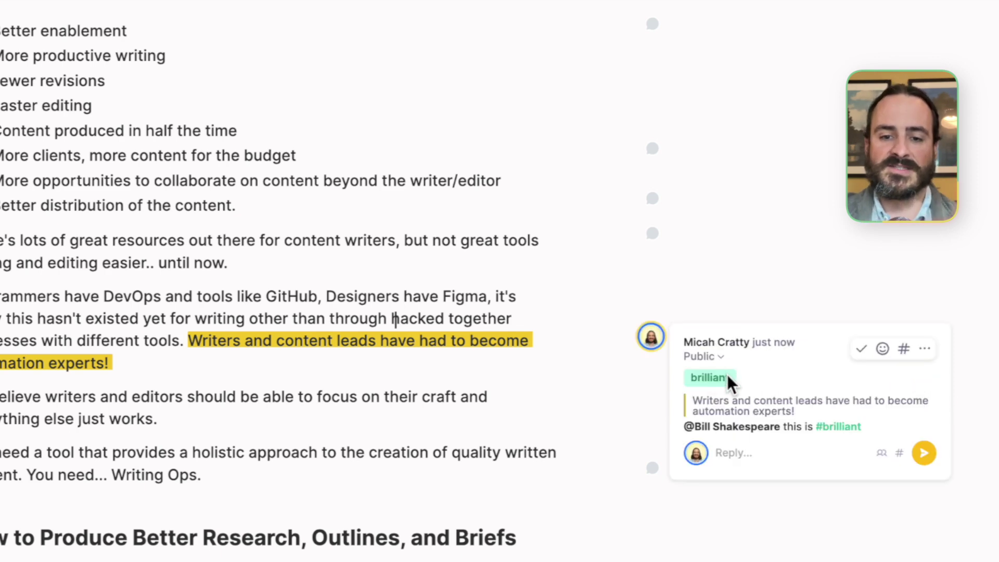
Pin the sidebar and filter the Comments list to the brilliant tag.
click(22, 97)
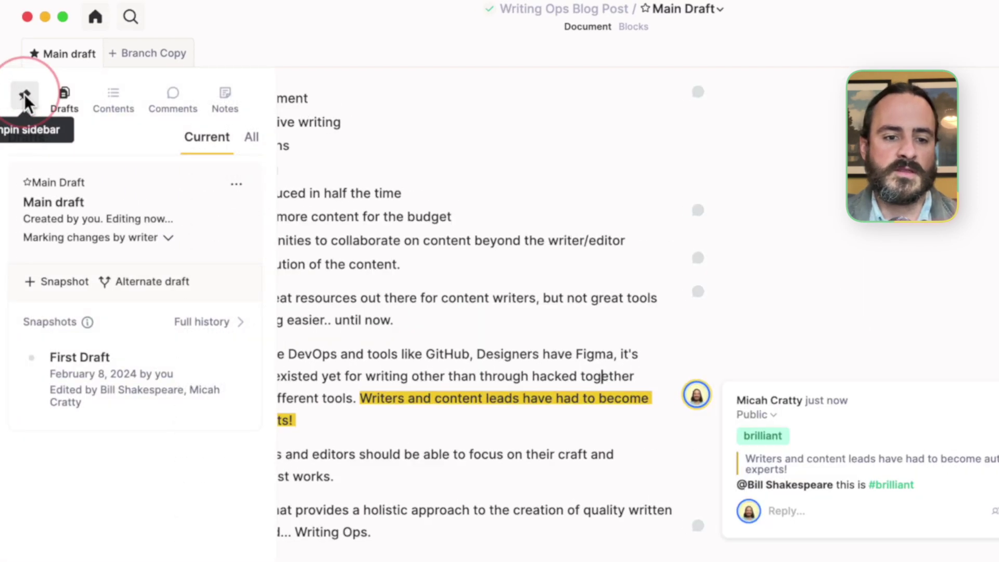
click(172, 100)
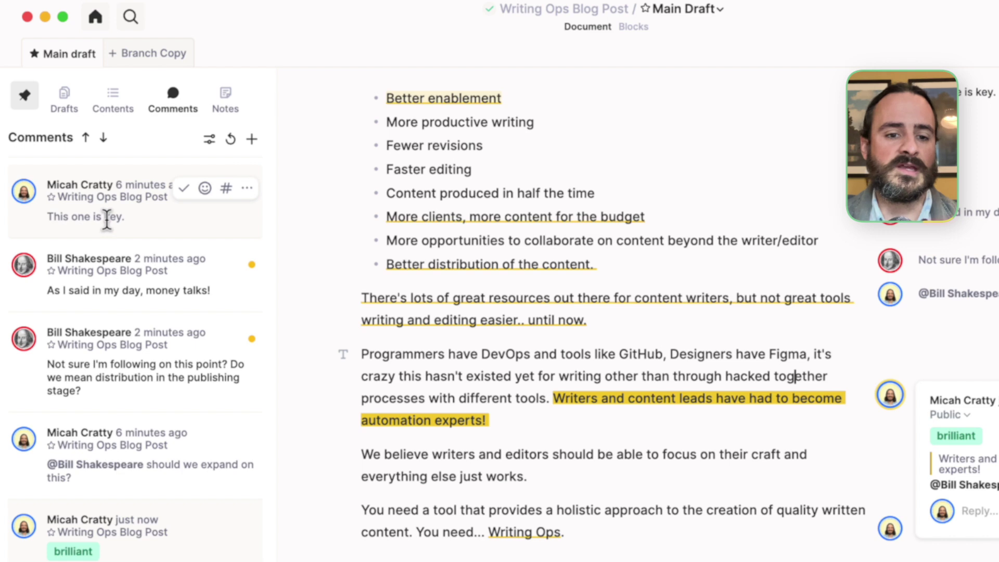
click(209, 139)
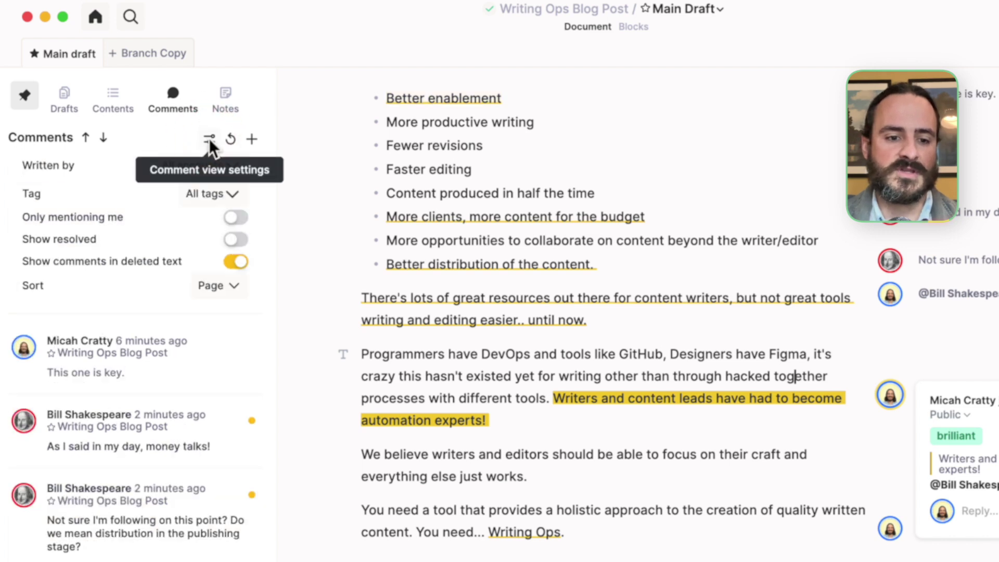
click(239, 194)
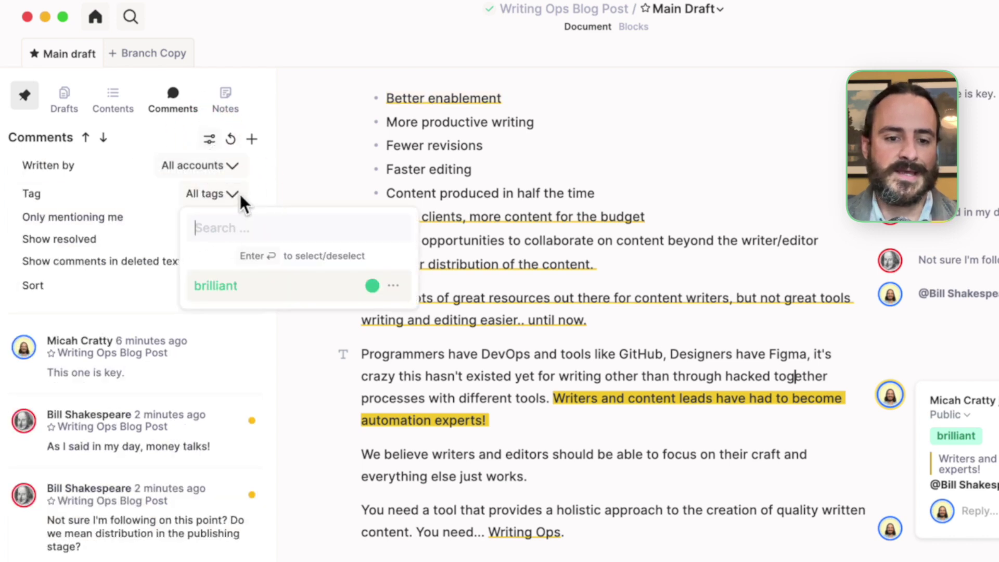
click(232, 289)
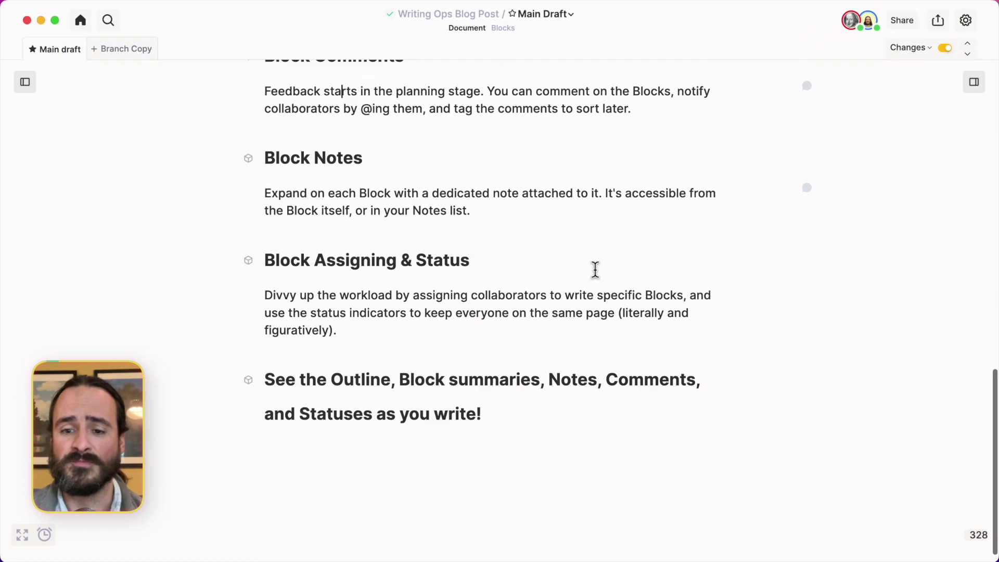
Add an empty paragraph below the closing 'See the Outline…' heading.
scroll(444, 370, down, 1)
click(442, 421)
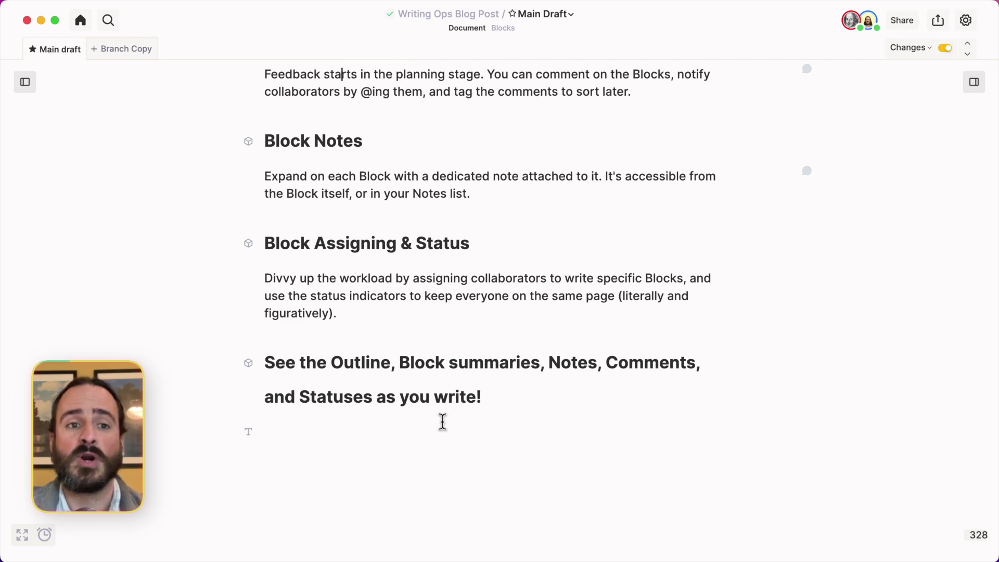
Create and open a change-tracked alternate draft whose description names the collaborator.
click(136, 52)
click(457, 224)
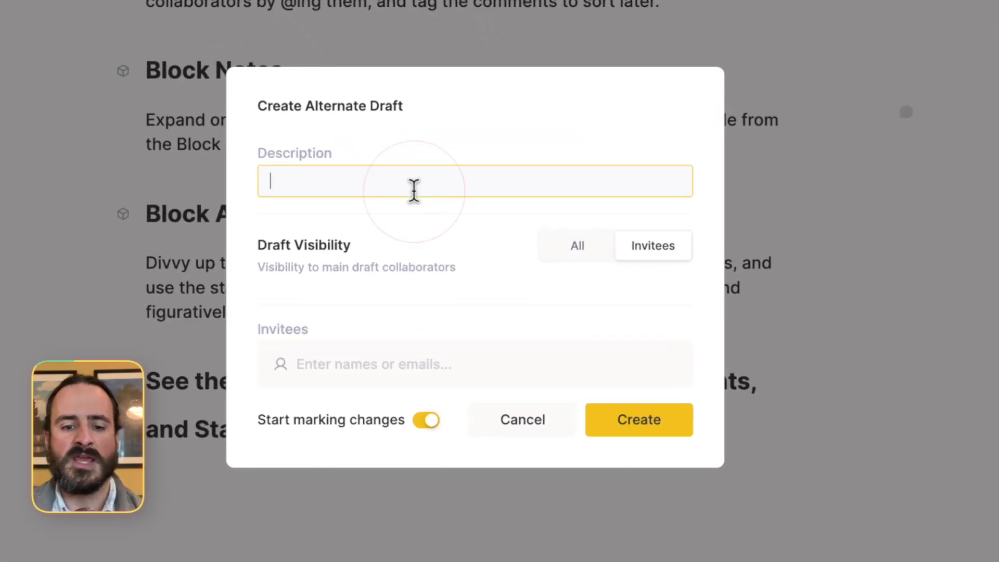
text(Micah's )
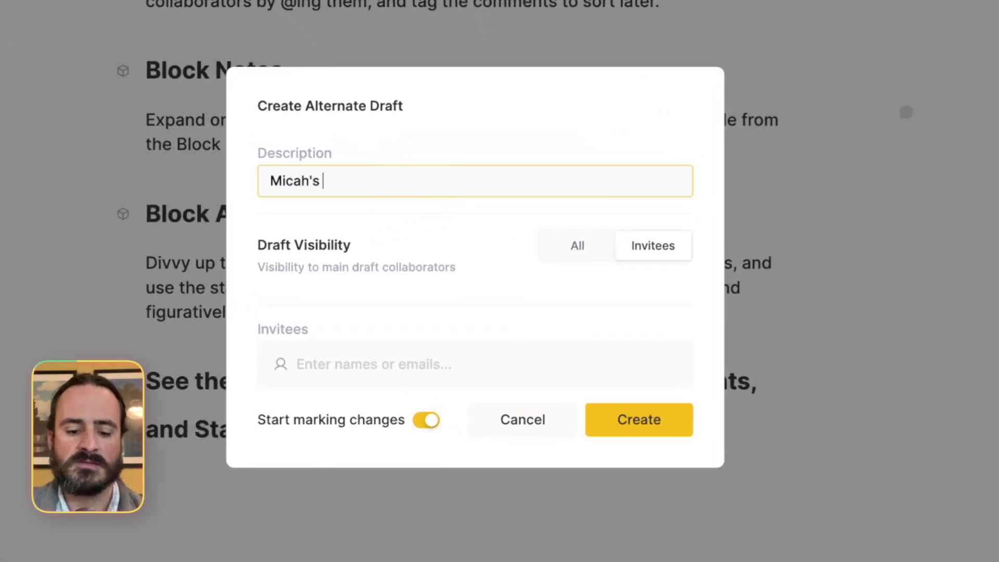
text(Draft)
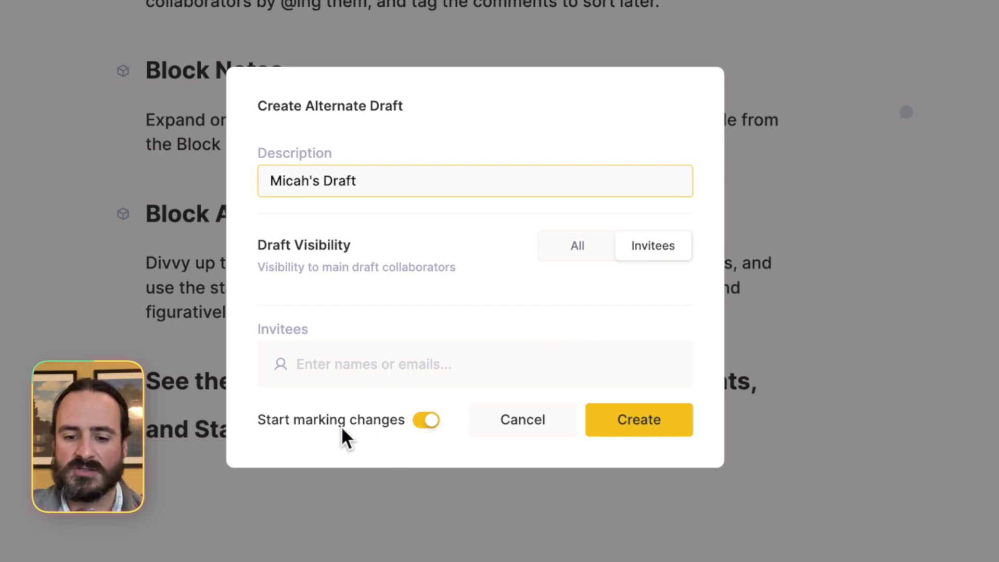
click(659, 424)
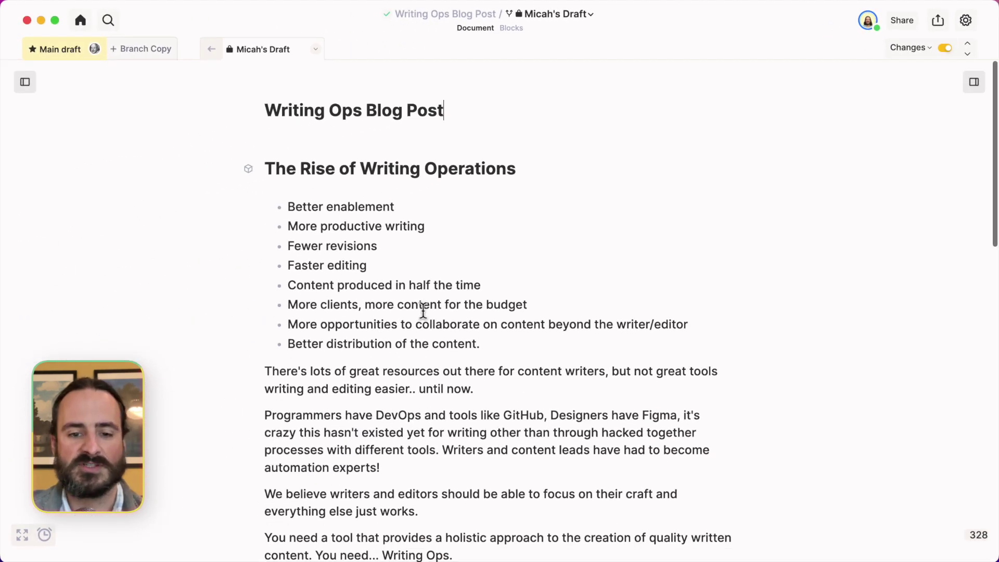
Append 'I can come down here and write whatever I want poorly.' to the alternate draft, comparing against Main.
scroll(422, 311, down, 15)
click(379, 430)
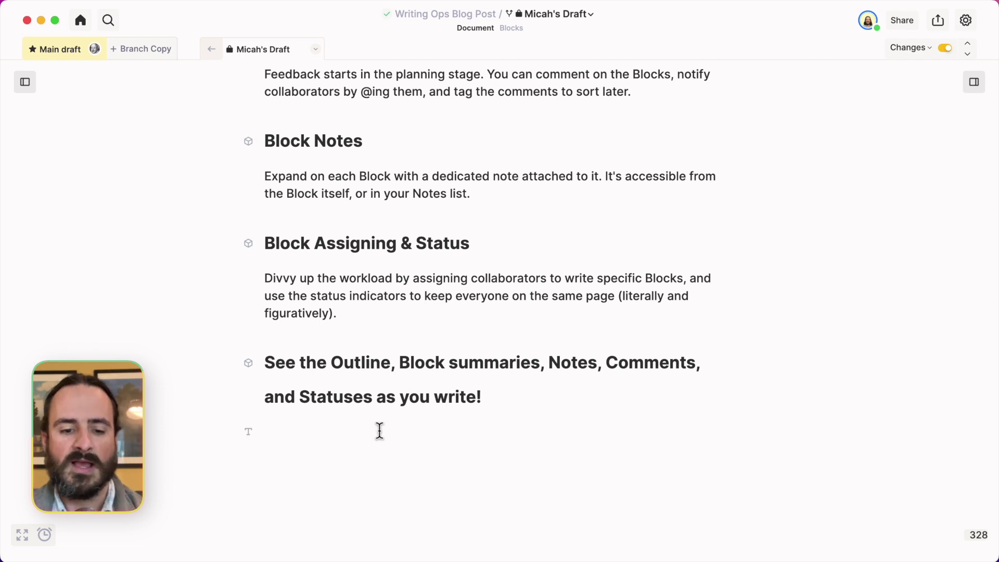
text(I can come down here)
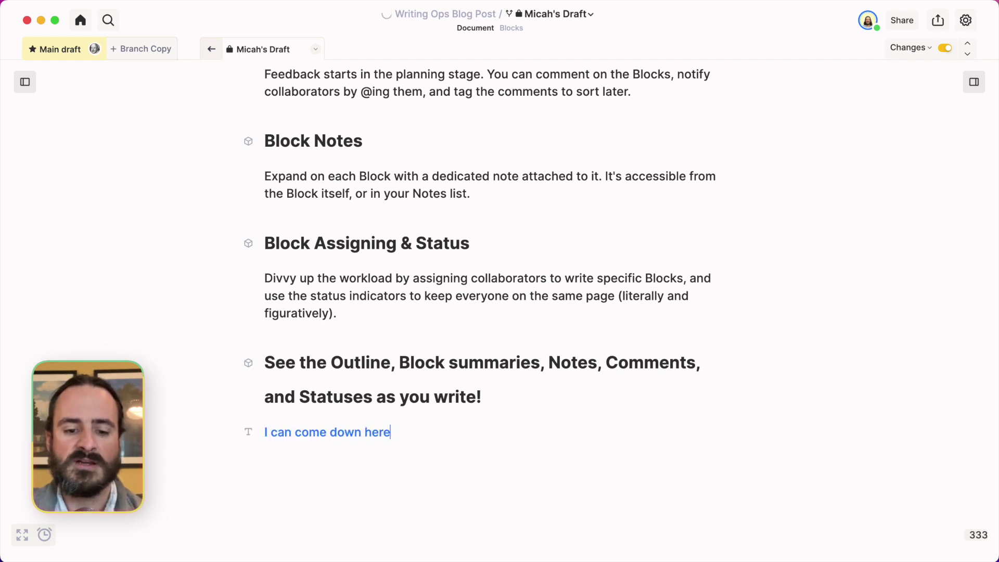
text( and write w)
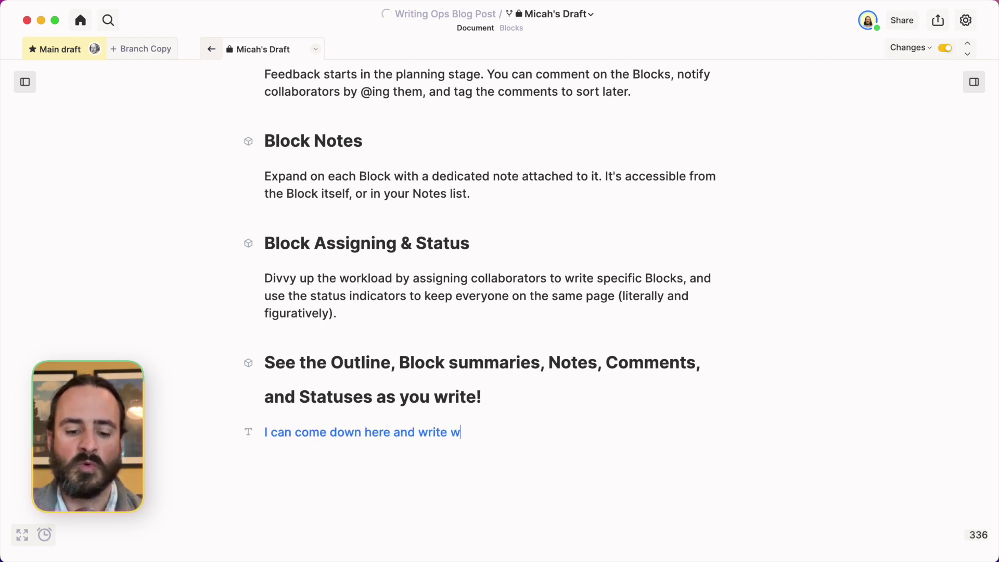
text(hatever I want )
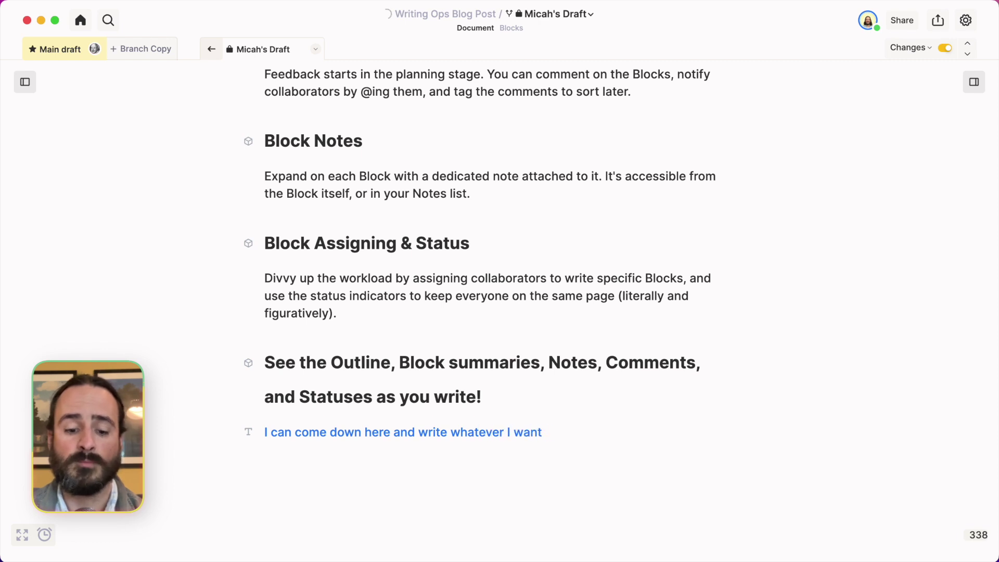
text(poorly.)
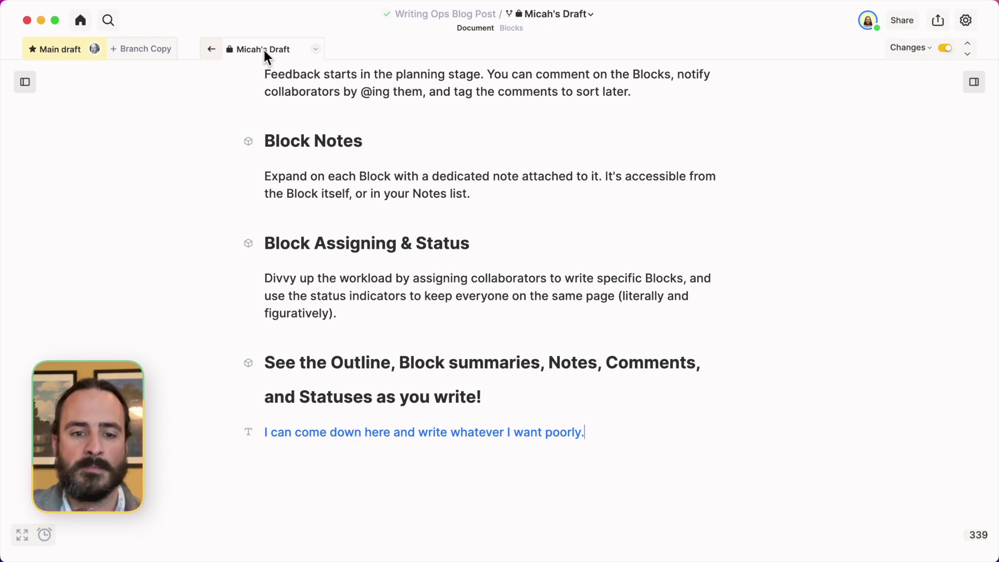
click(61, 50)
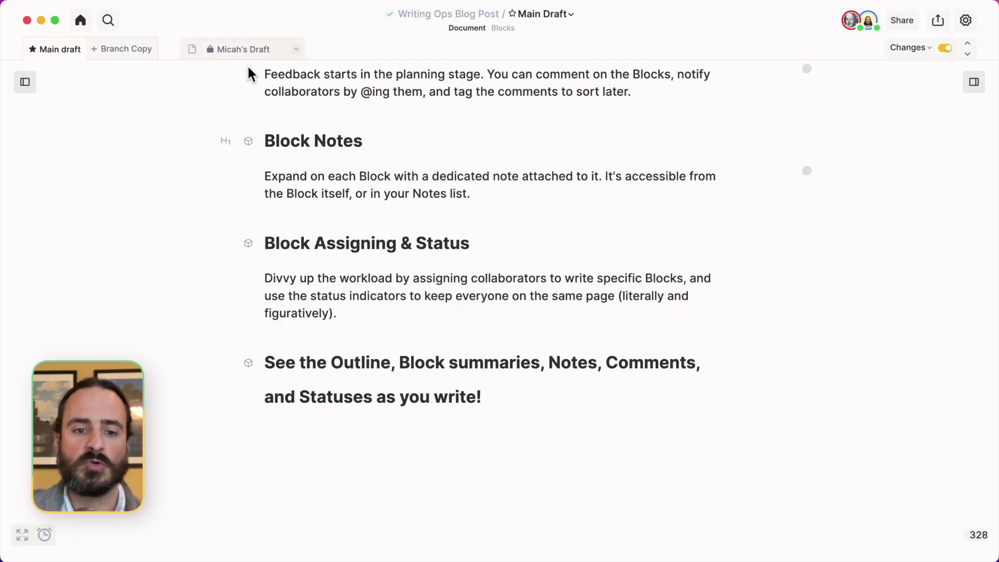
click(245, 49)
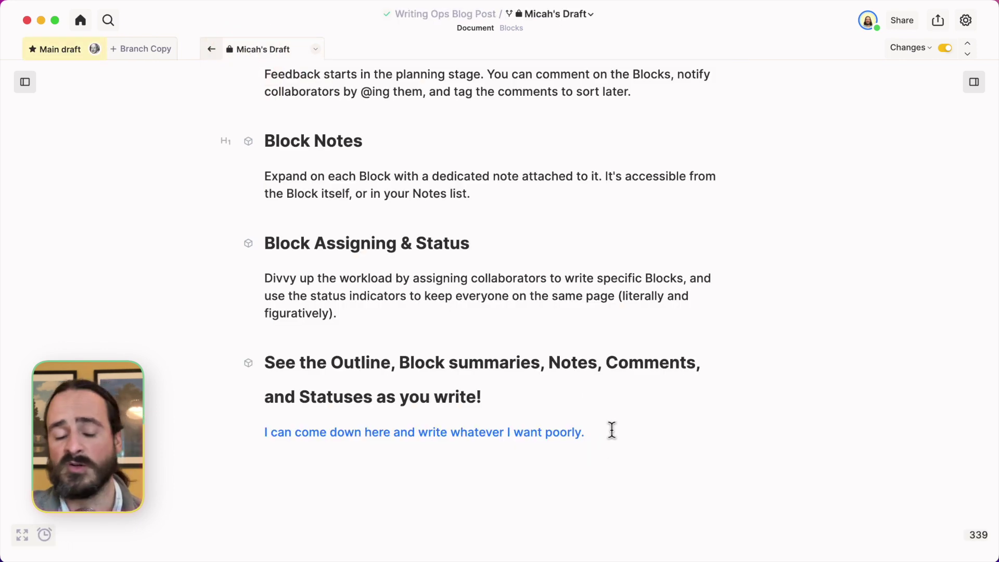
click(569, 432)
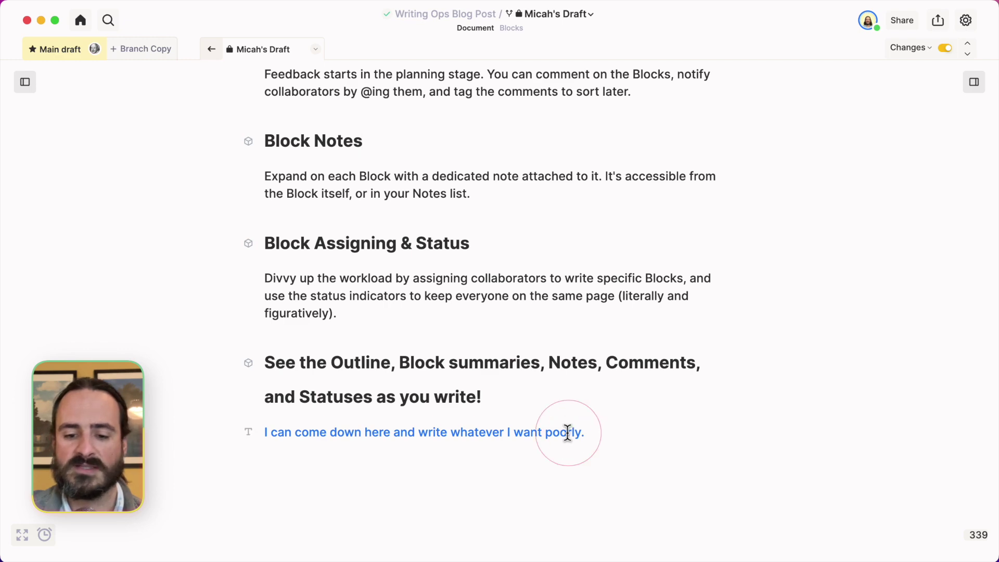
Delete ', or in your Notes list' so the Block Notes paragraph ends at 'the Block itself.'.
click(305, 55)
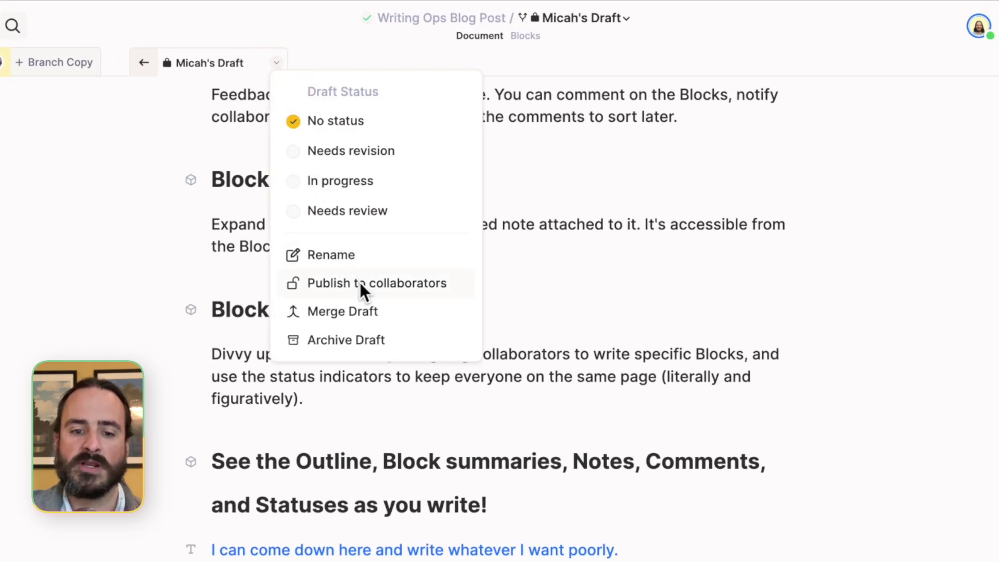
click(669, 311)
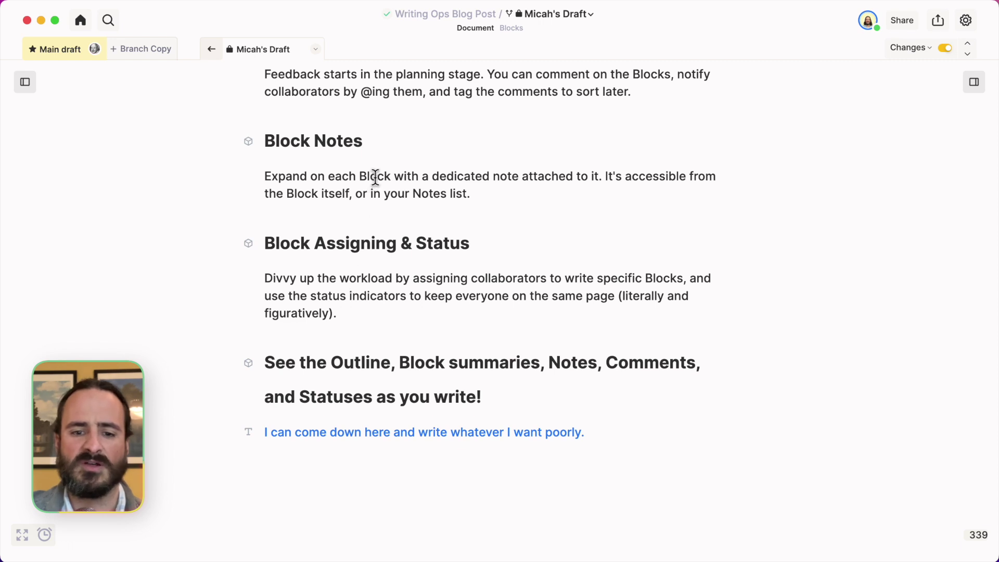
drag(467, 193, 349, 193)
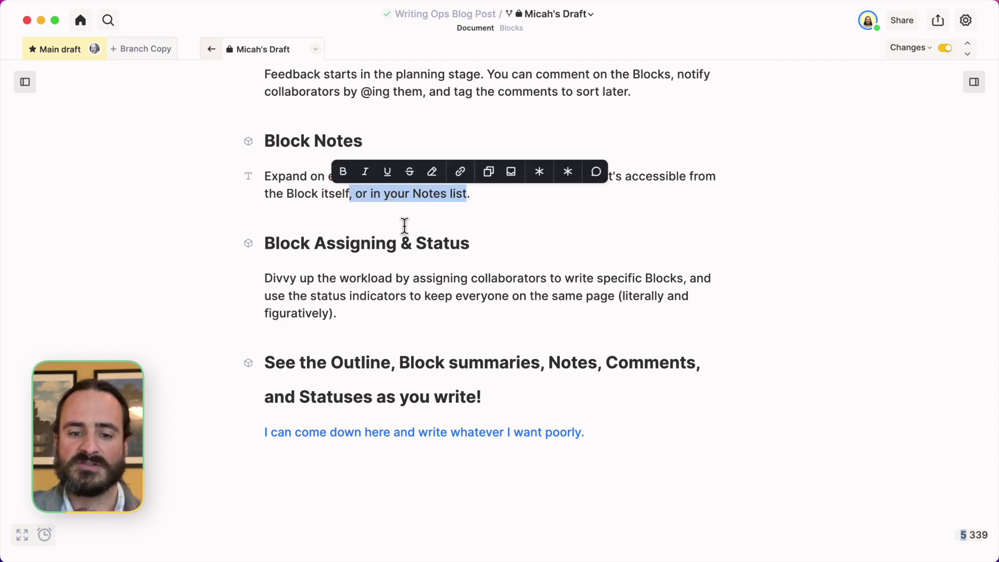
key(BackSpace)
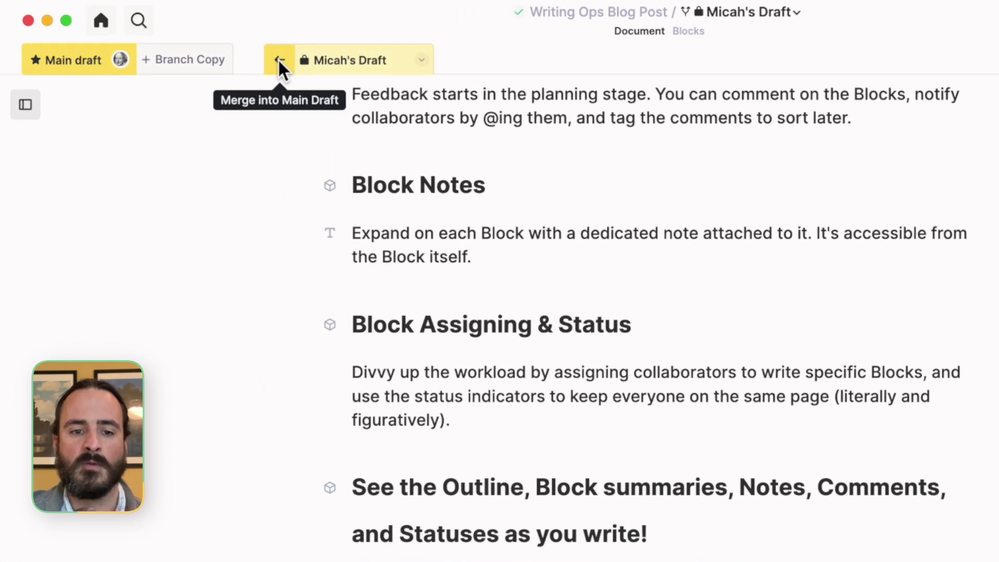
In the merge review, discard the Notes-list phrase deletion and accept the new closing line.
click(279, 61)
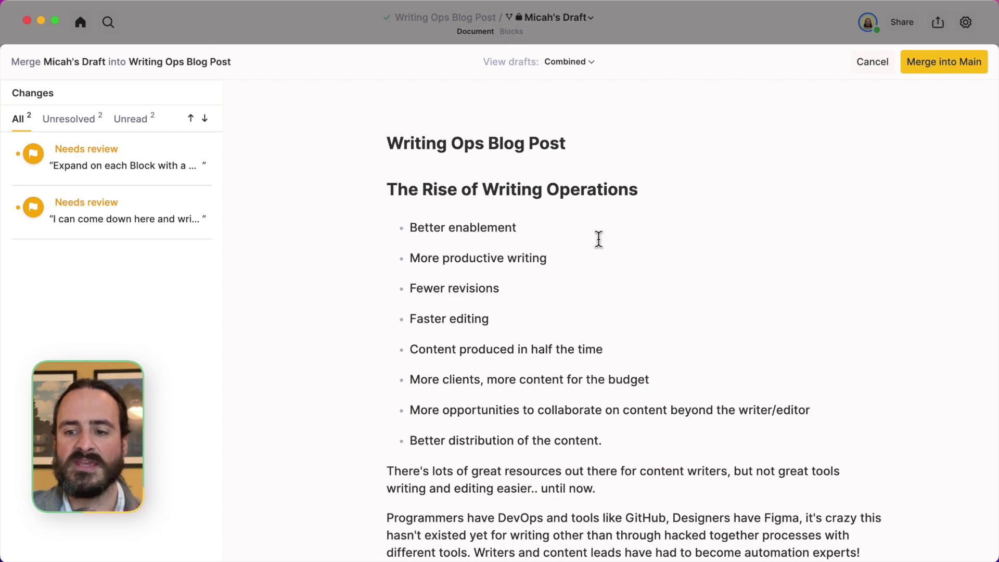
scroll(498, 180, down, 12)
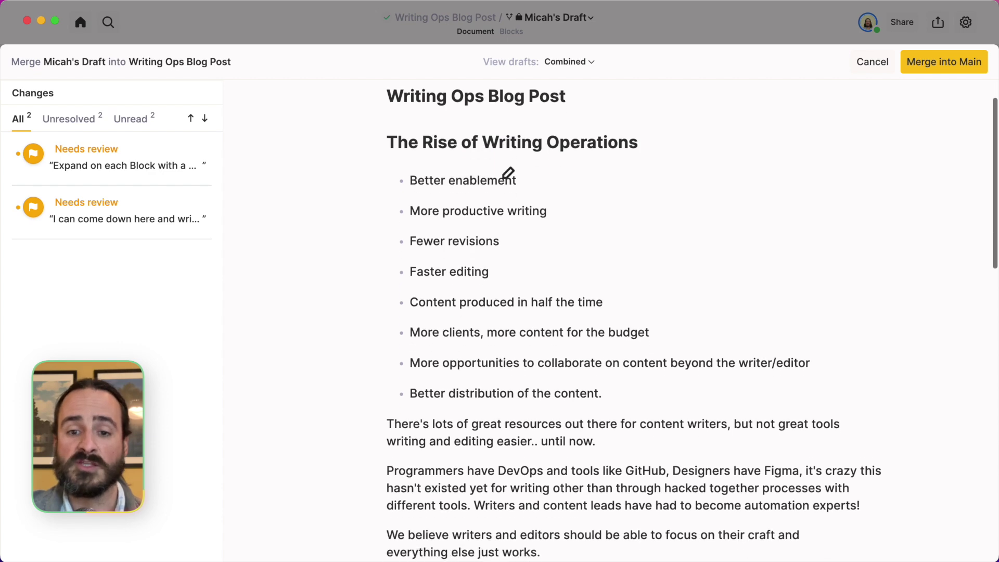
scroll(499, 180, down, 3)
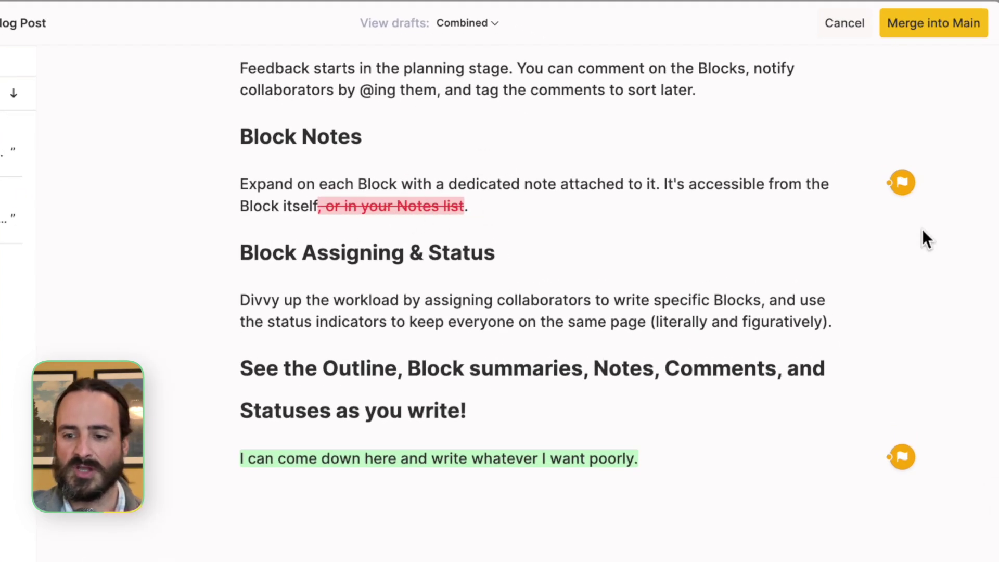
click(901, 184)
click(859, 236)
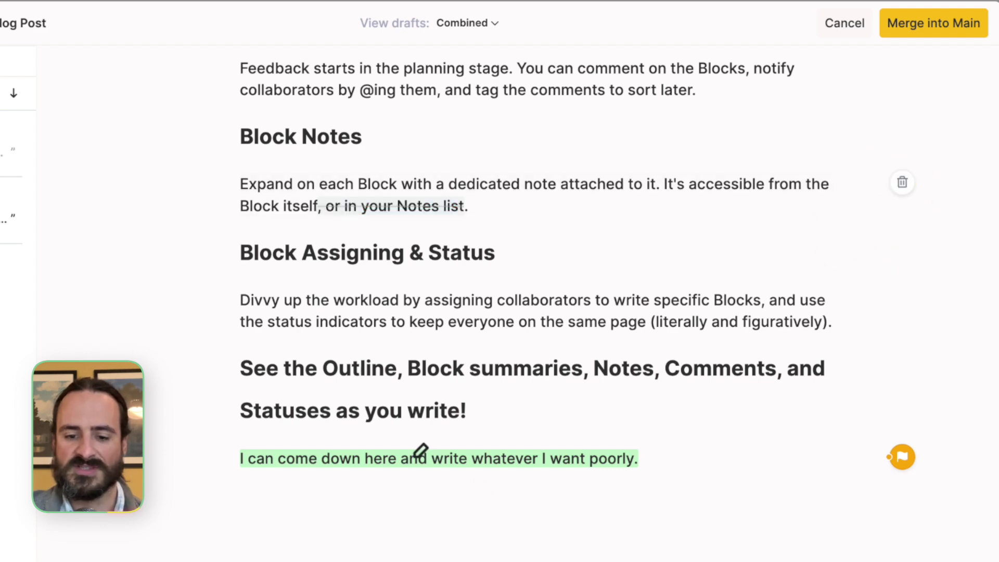
click(902, 464)
click(860, 492)
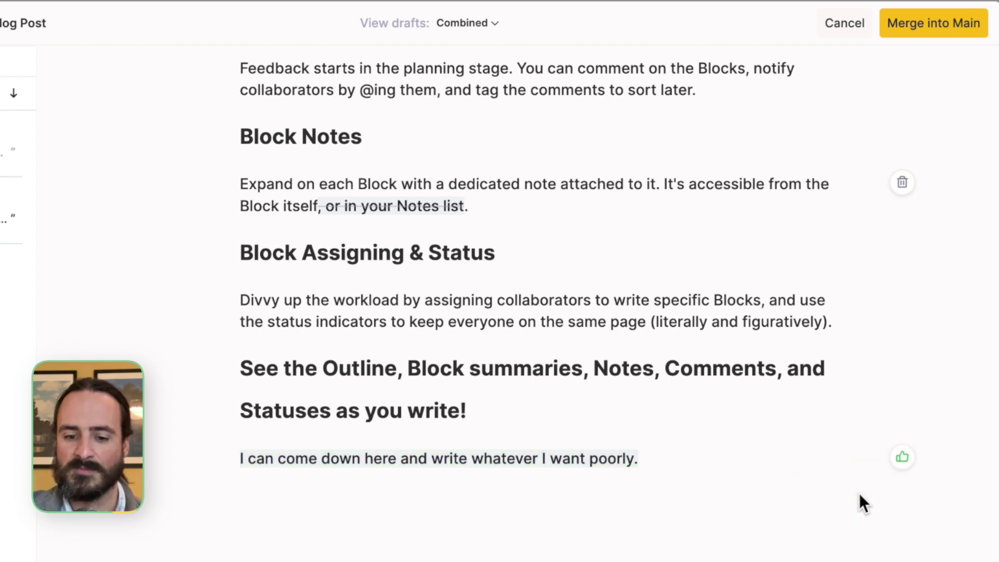
Merge the reviewed alternate draft into Main and confirm the merge.
click(950, 34)
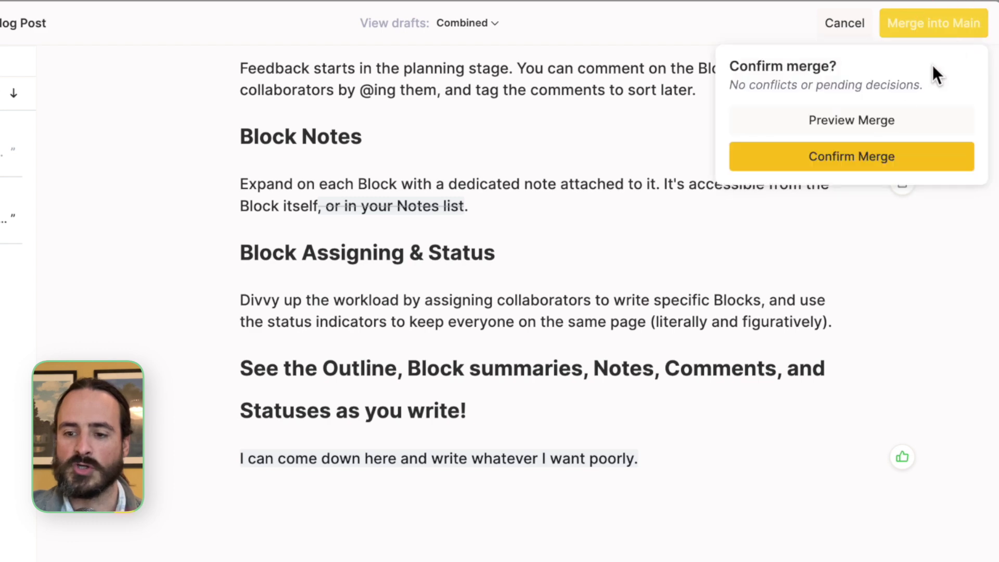
click(865, 161)
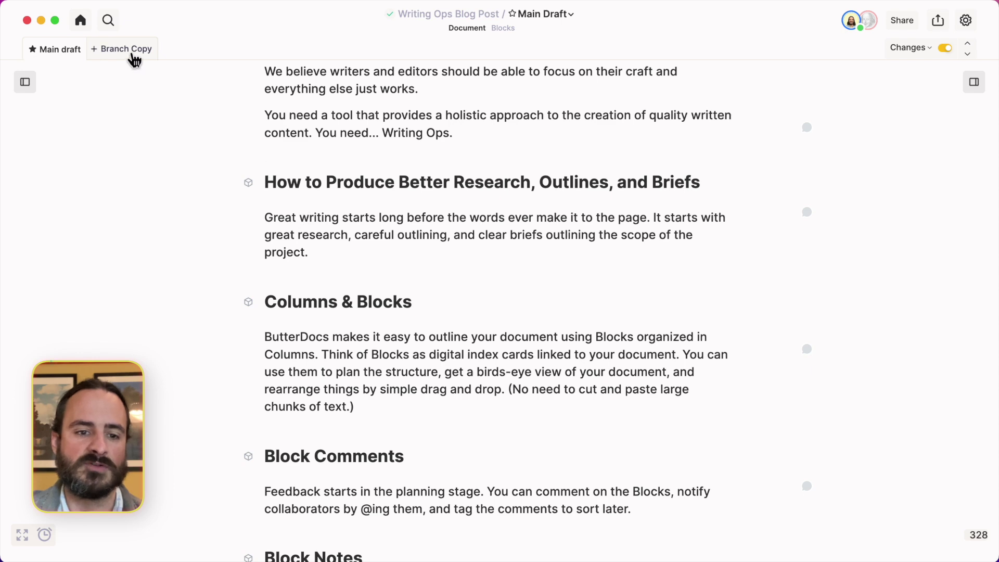
Start a new alternate draft described with the collaborator's name and invite that collaborator.
click(133, 55)
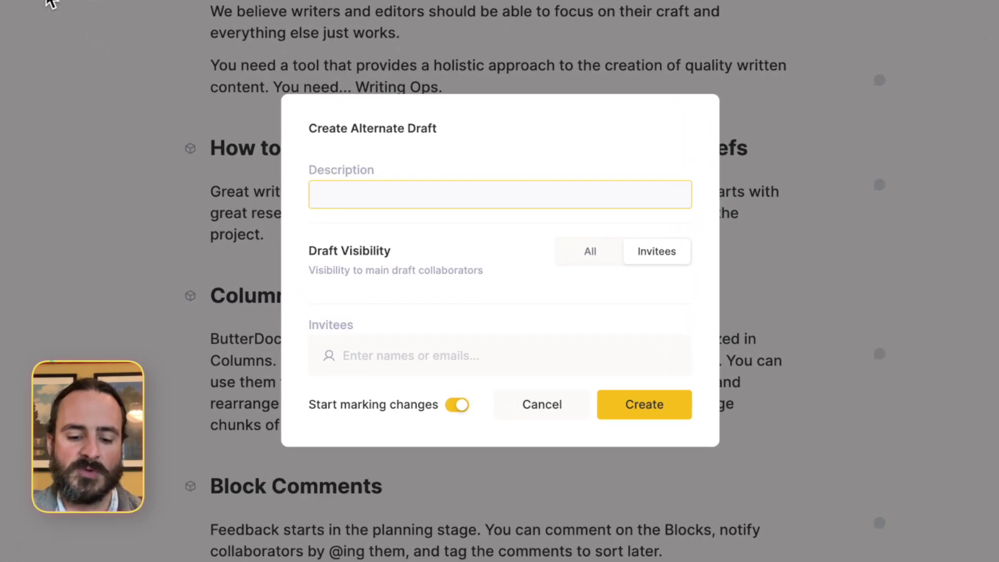
text(Frank's Edits)
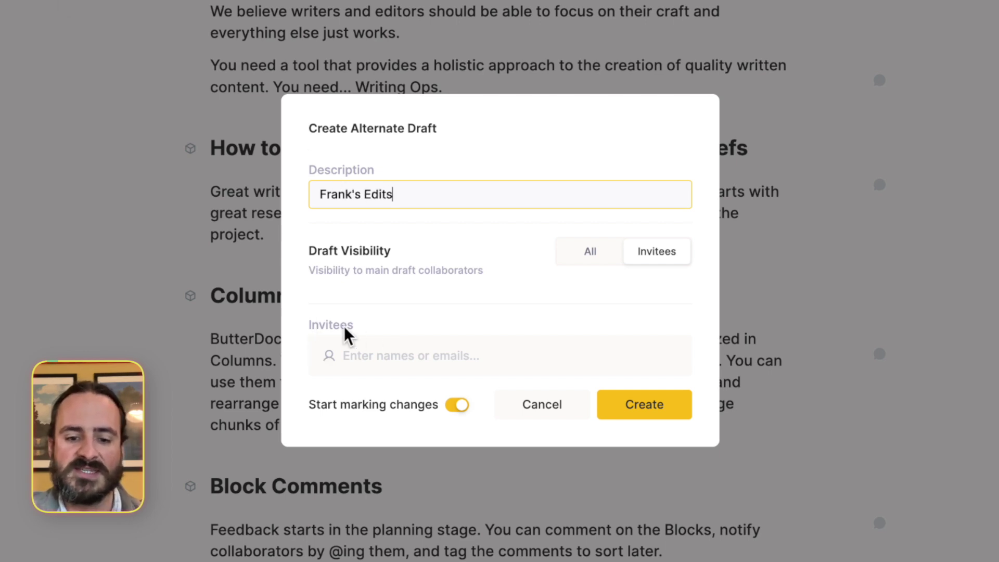
click(400, 368)
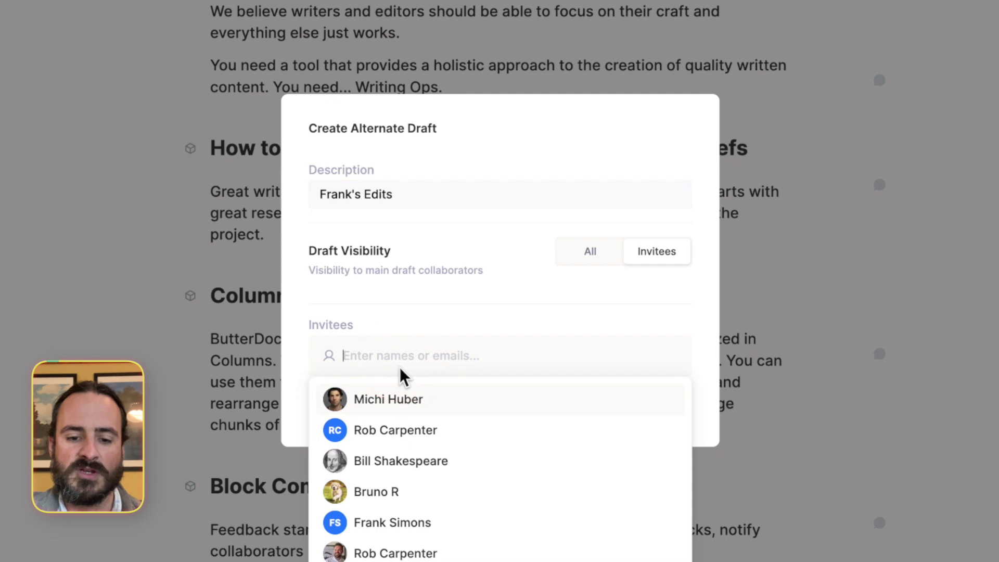
click(365, 524)
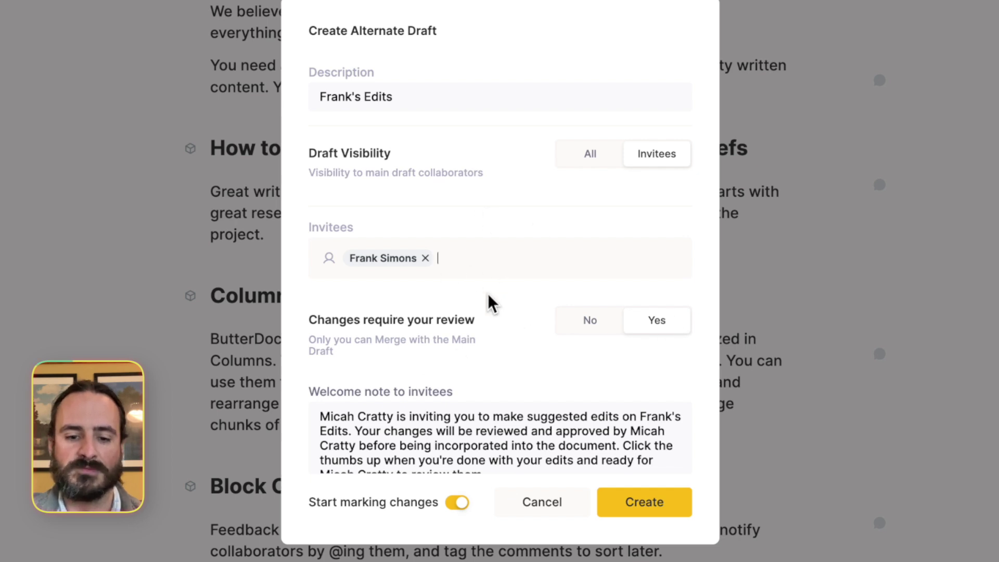
Add a welcome-note line asking for more context on the collaborator's task, then create the draft.
click(419, 424)
scroll(420, 424, down, 1)
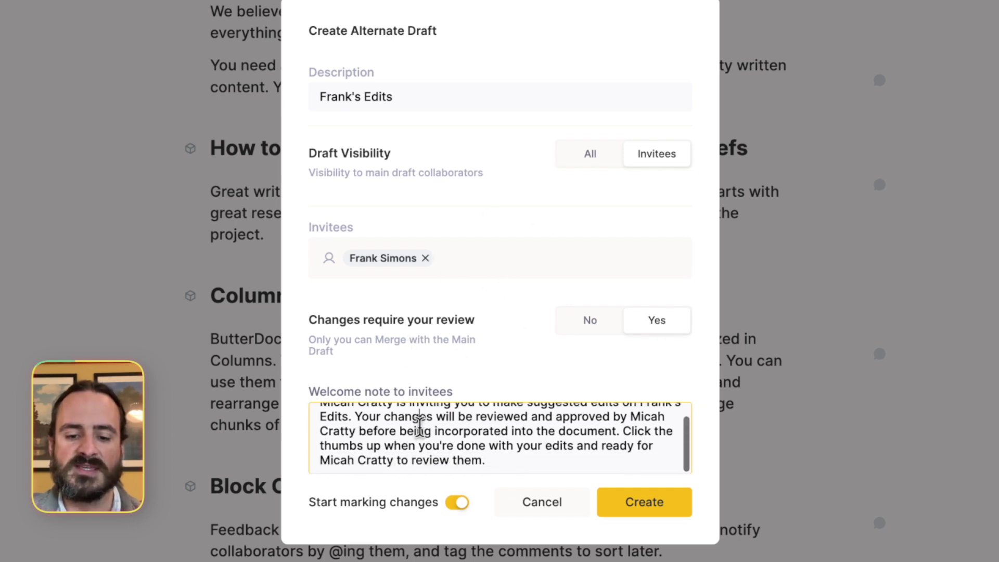
scroll(419, 423, up, 1)
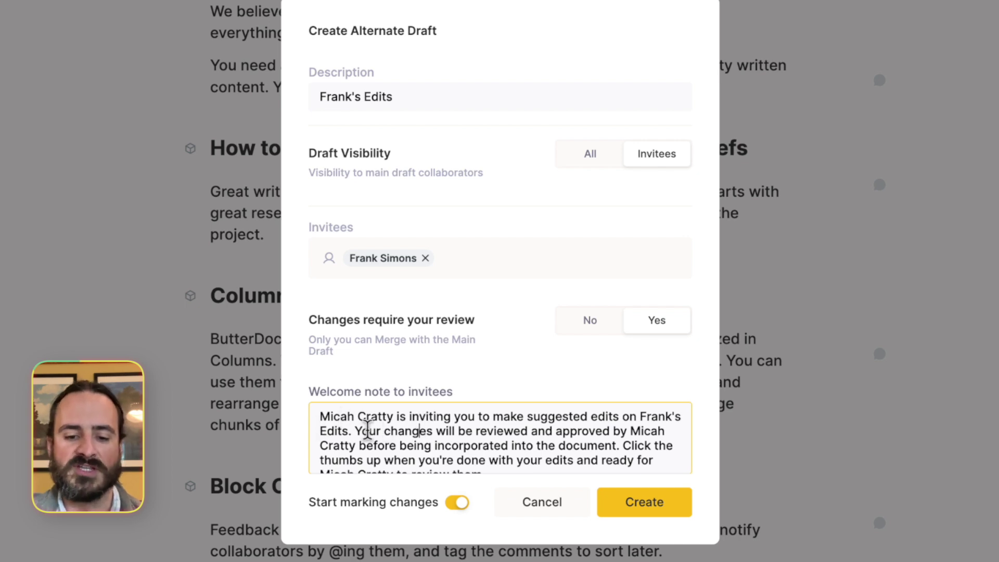
scroll(463, 430, down, 1)
scroll(464, 433, up, 1)
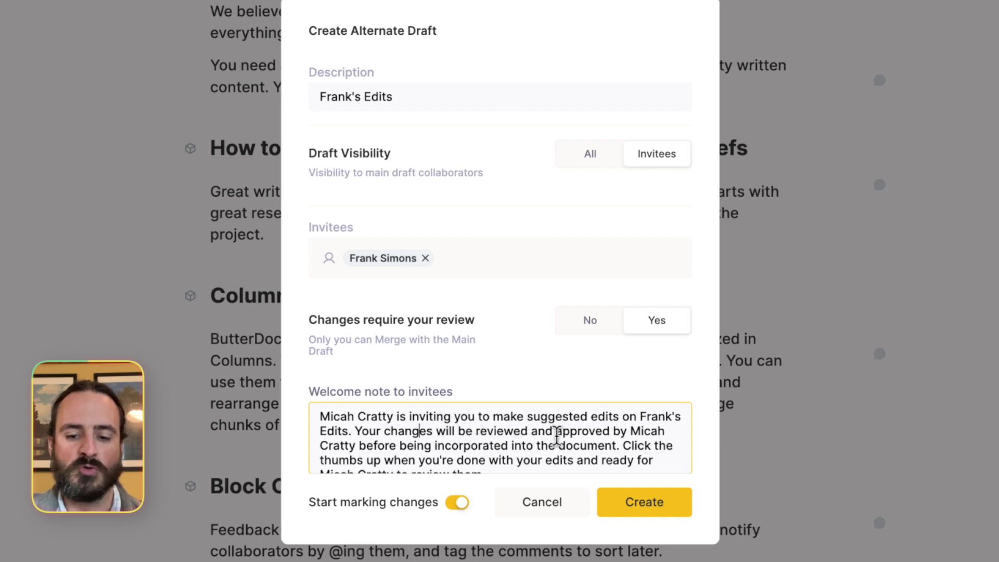
scroll(591, 435, down, 1)
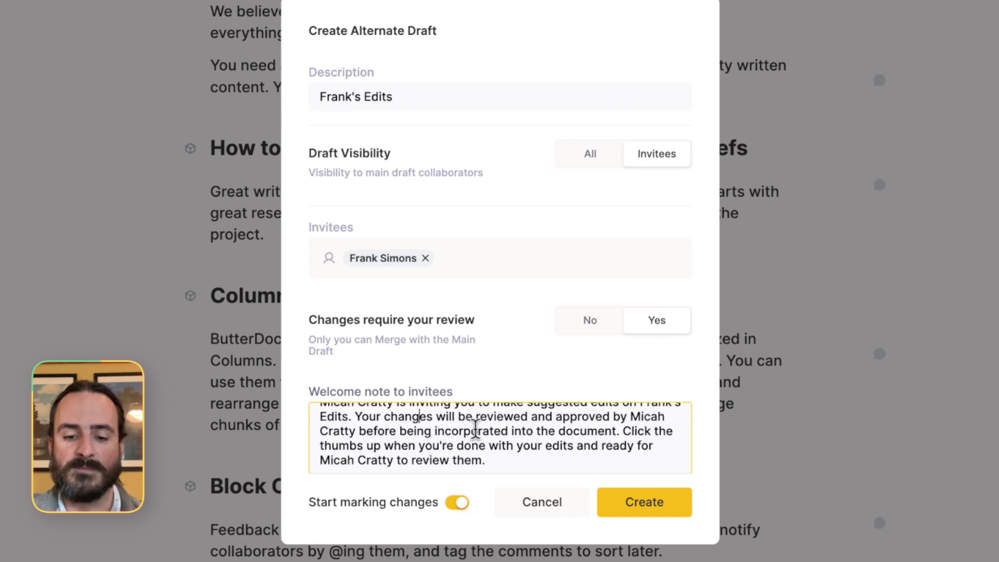
click(505, 463)
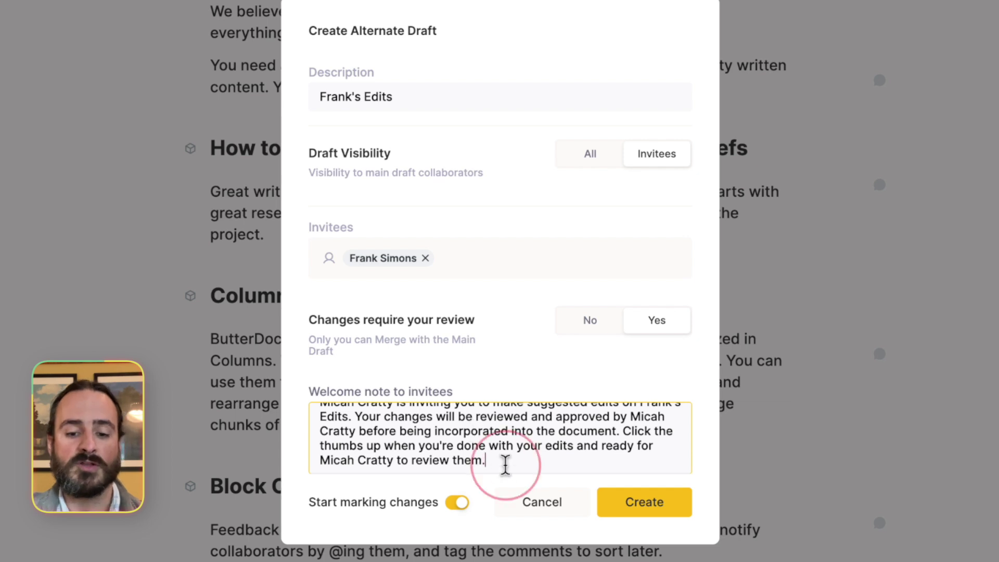
key(Return)
key(Return)
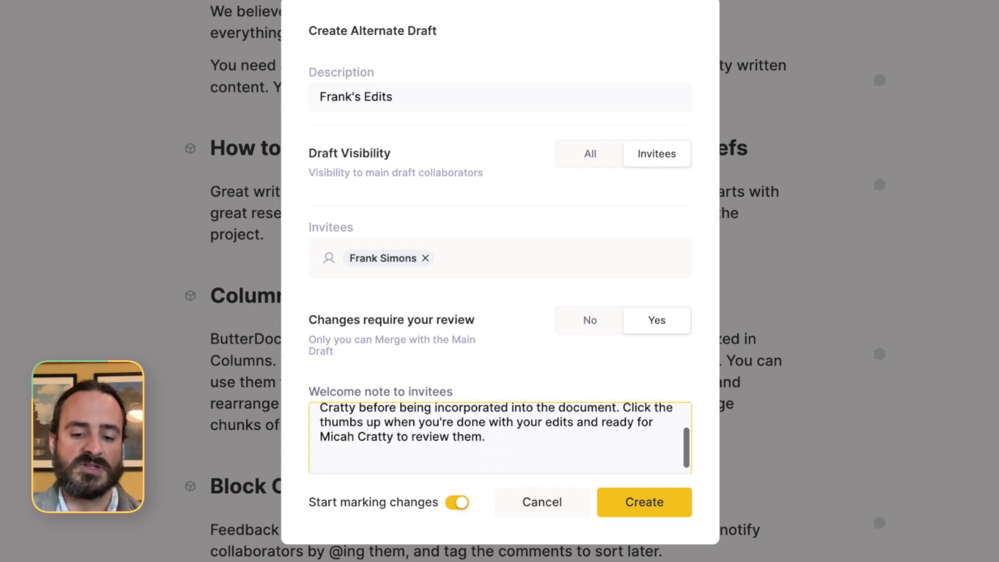
text(Or g)
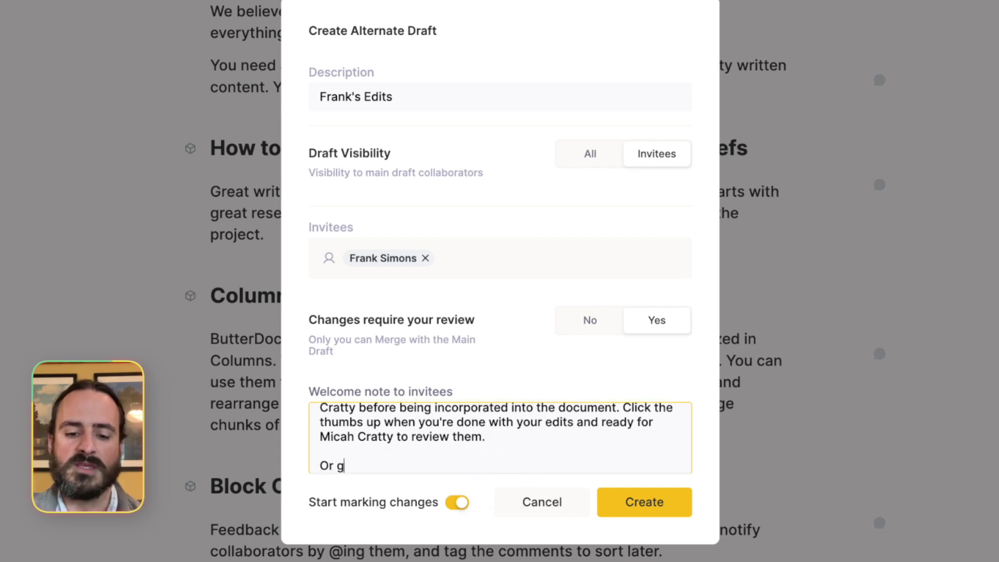
text(ive more context )
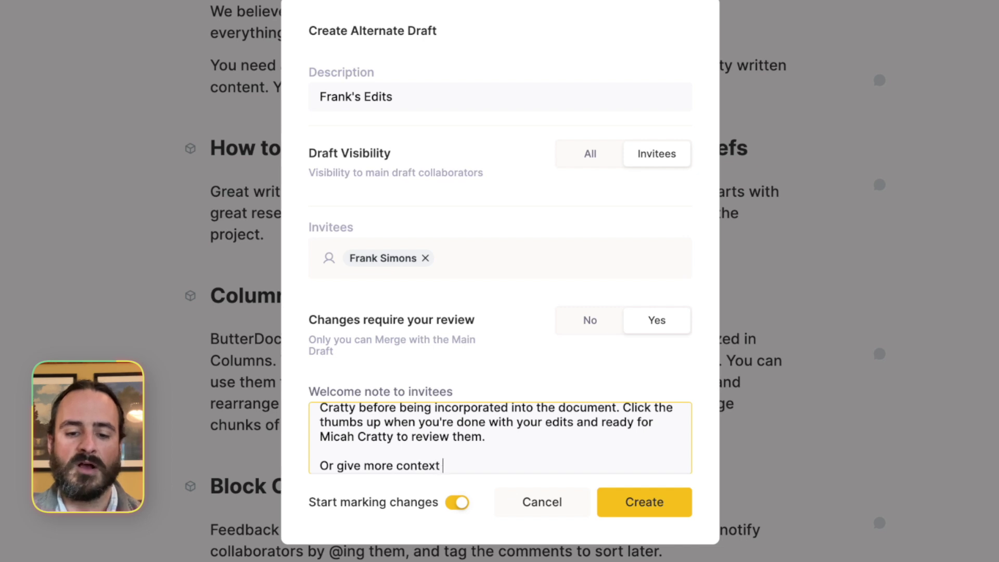
text(on your own)
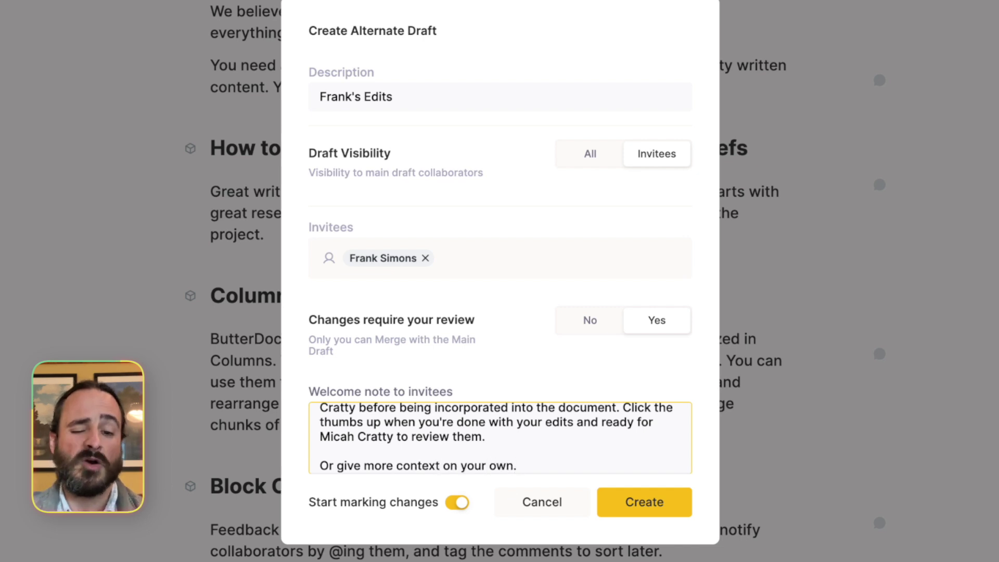
text(. Spe)
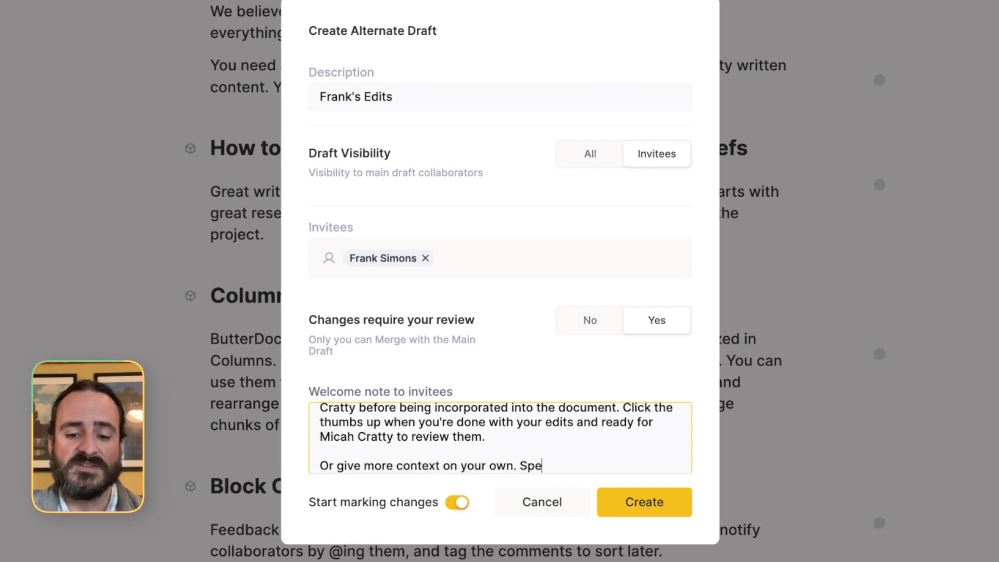
text(cifically)
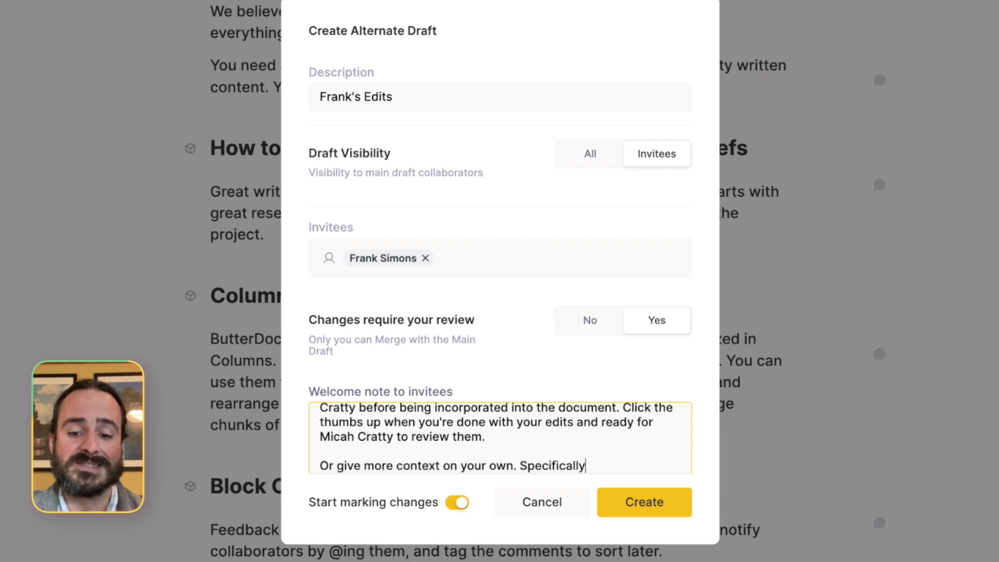
text( what it is )
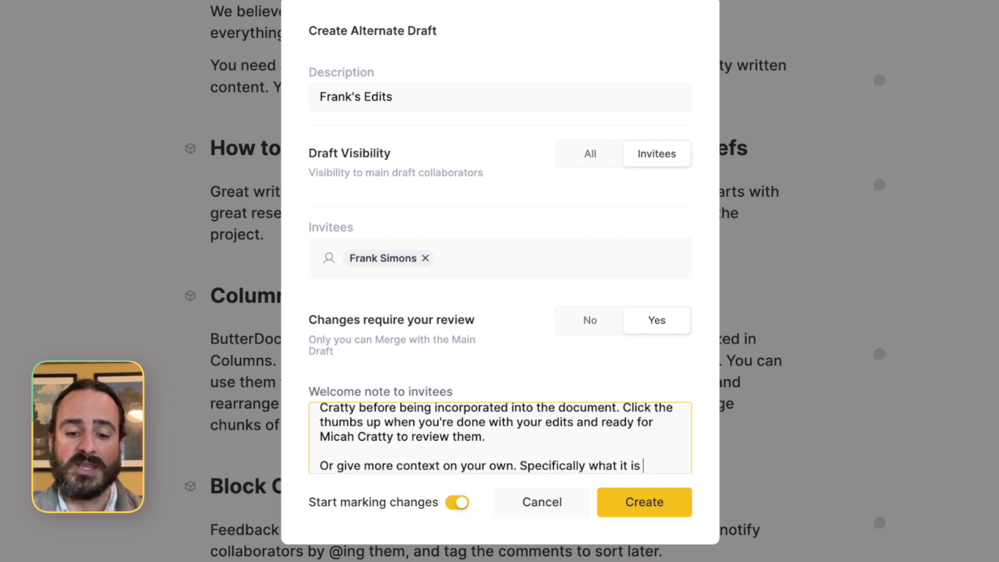
text(that you want Frank to do.)
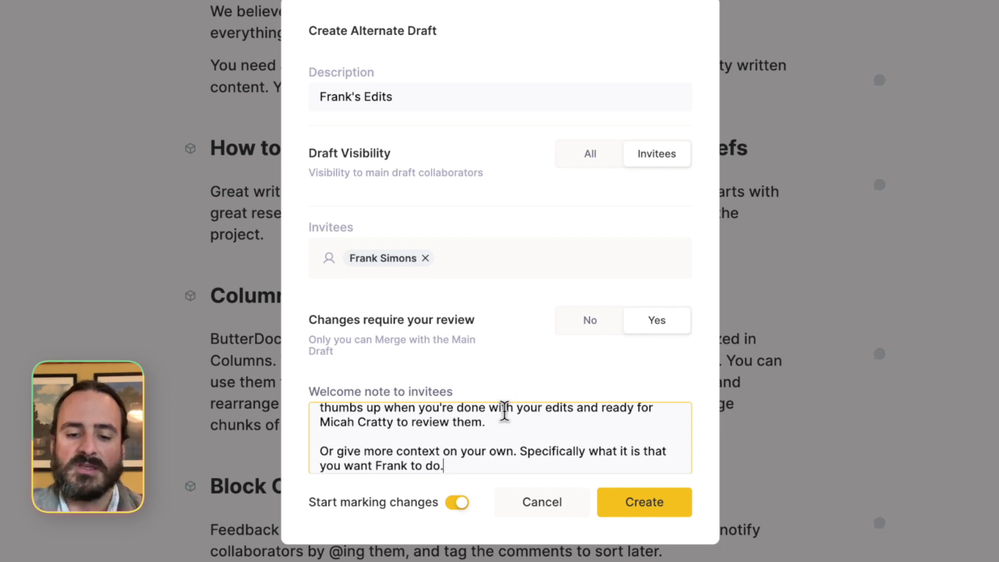
click(660, 508)
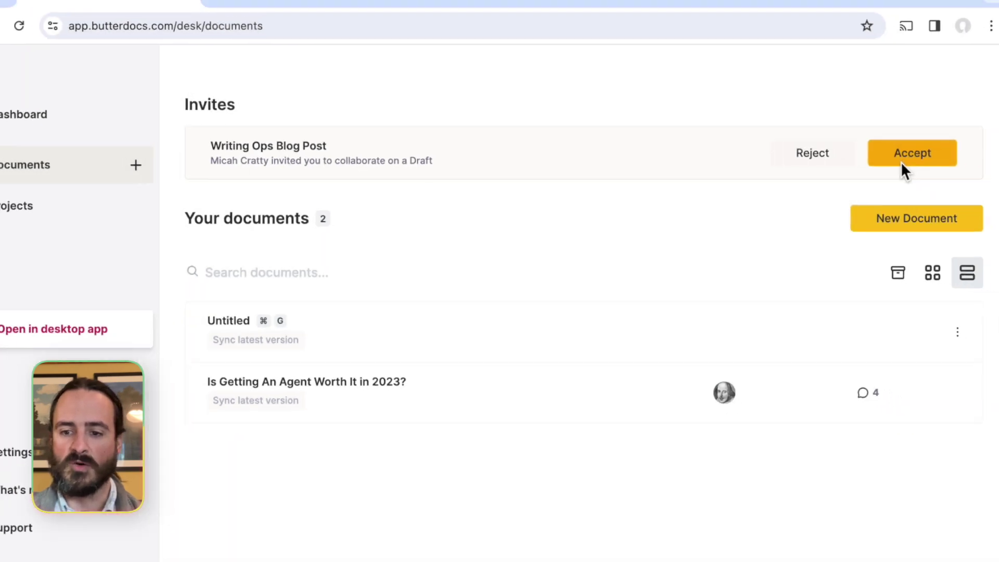
On the collaborator's side, accept the invite, close the intro note and exit the tutorial guide.
click(925, 158)
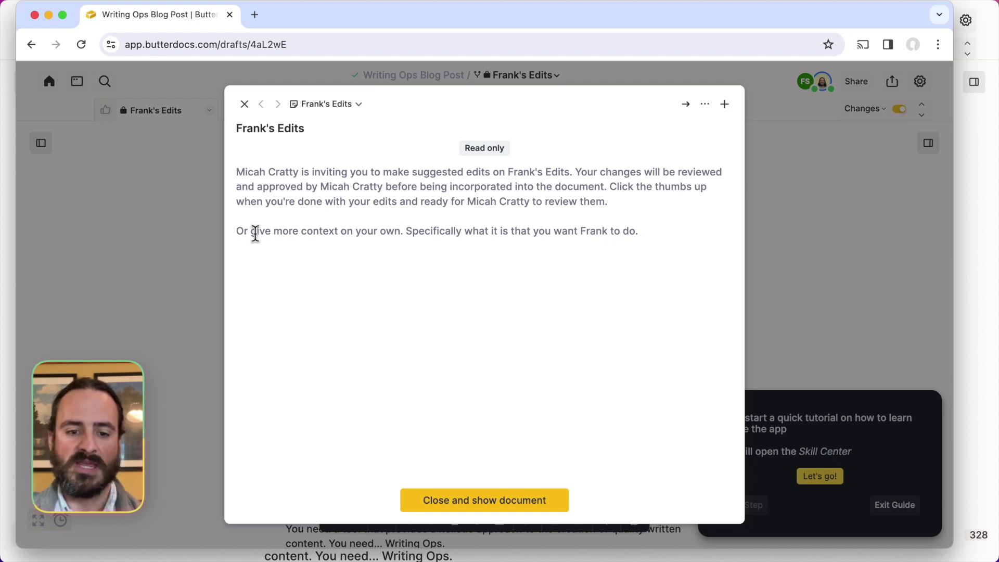
drag(253, 232, 645, 251)
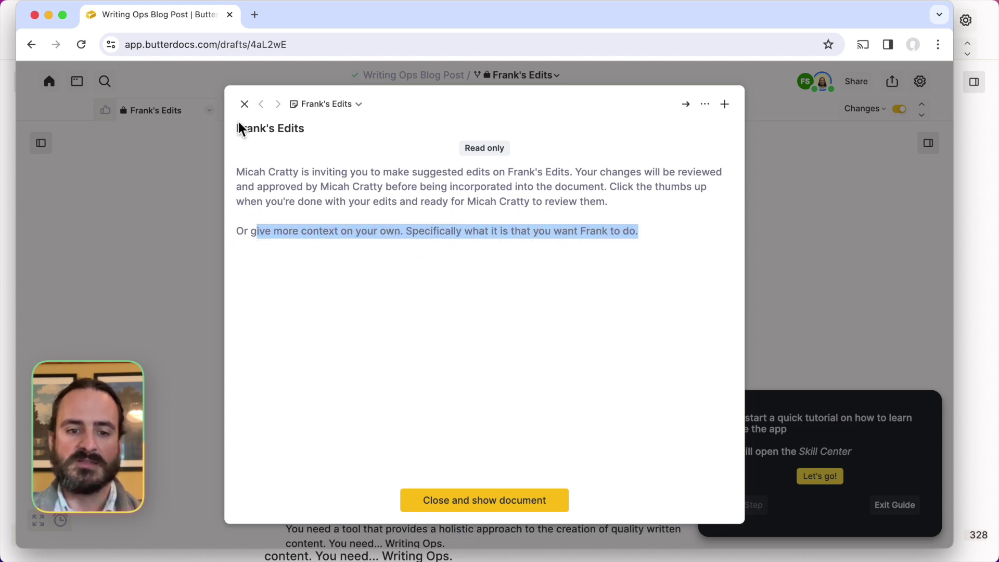
click(245, 104)
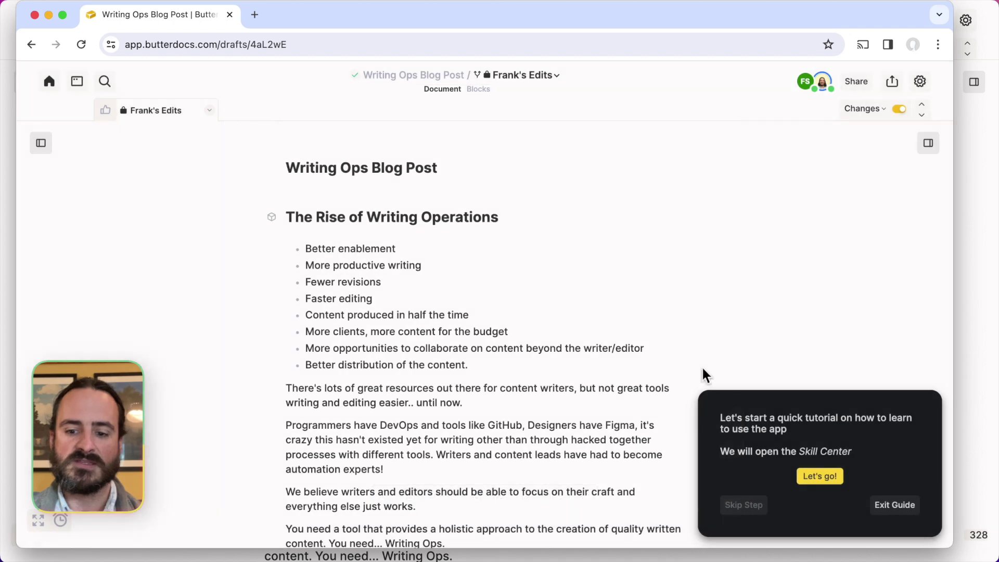
click(892, 506)
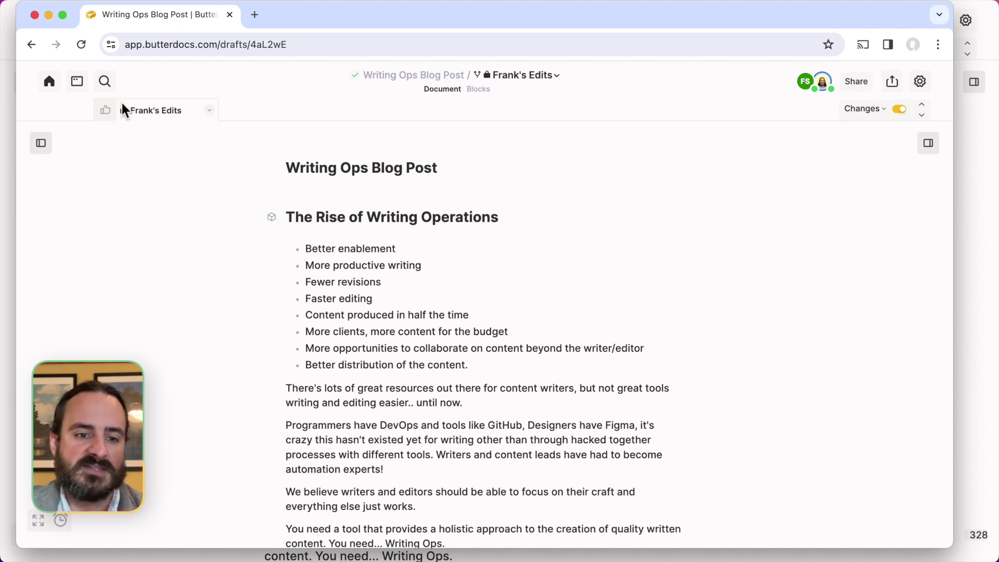
scroll(441, 267, down, 10)
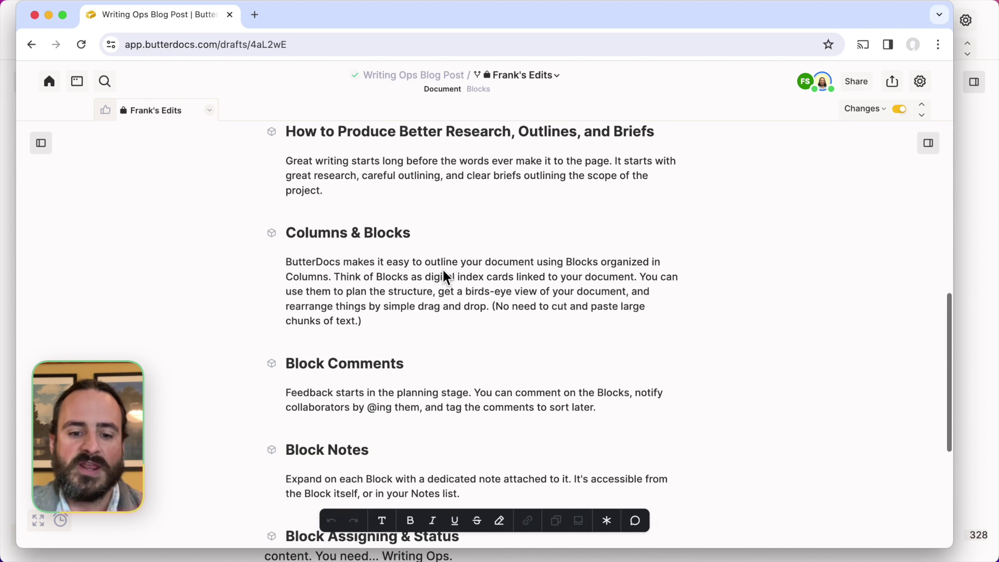
Add one sentence below the final heading and another after the Block Comments paragraph.
scroll(444, 276, down, 5)
click(285, 442)
text(And F)
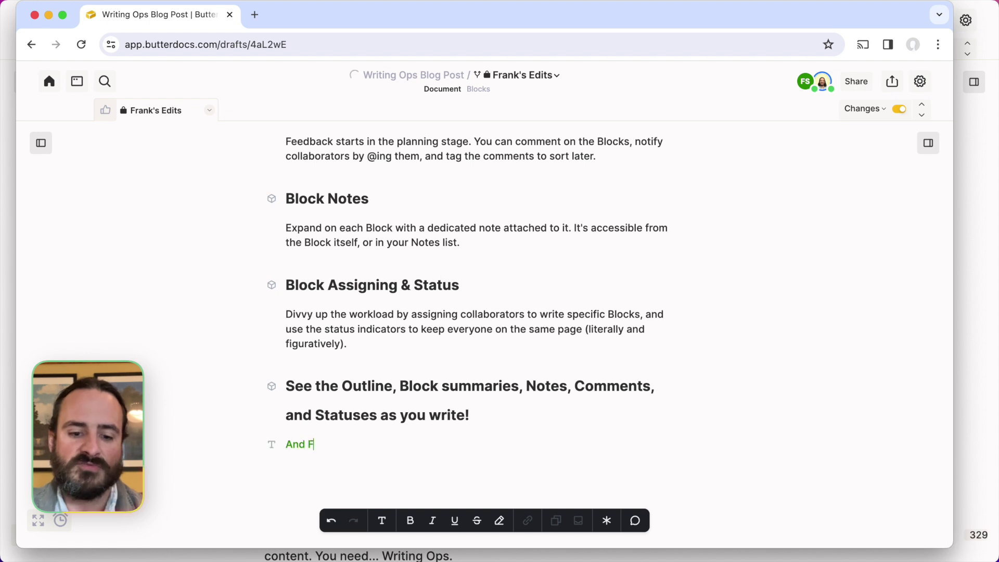
text(rank does what F)
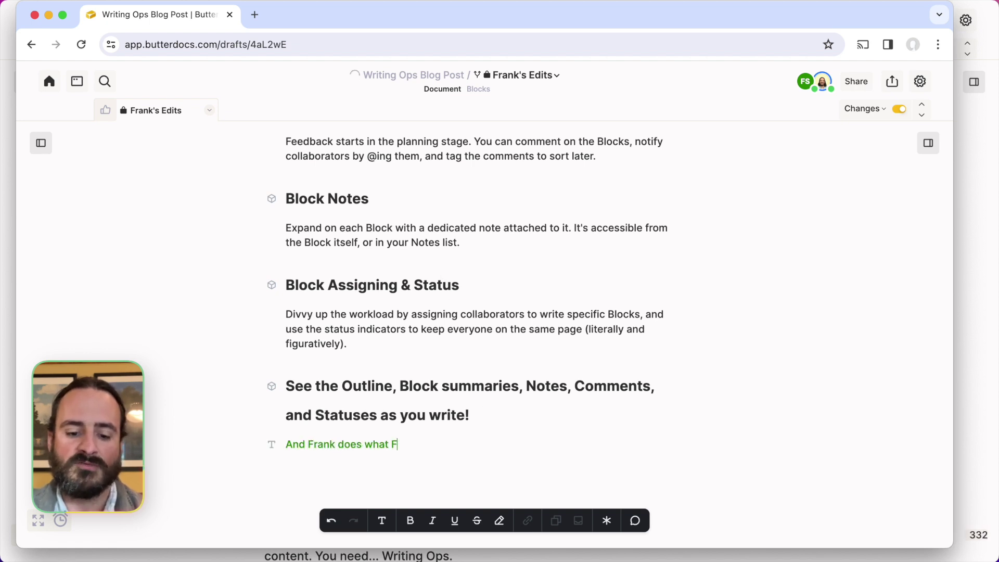
text(rank is supposed t)
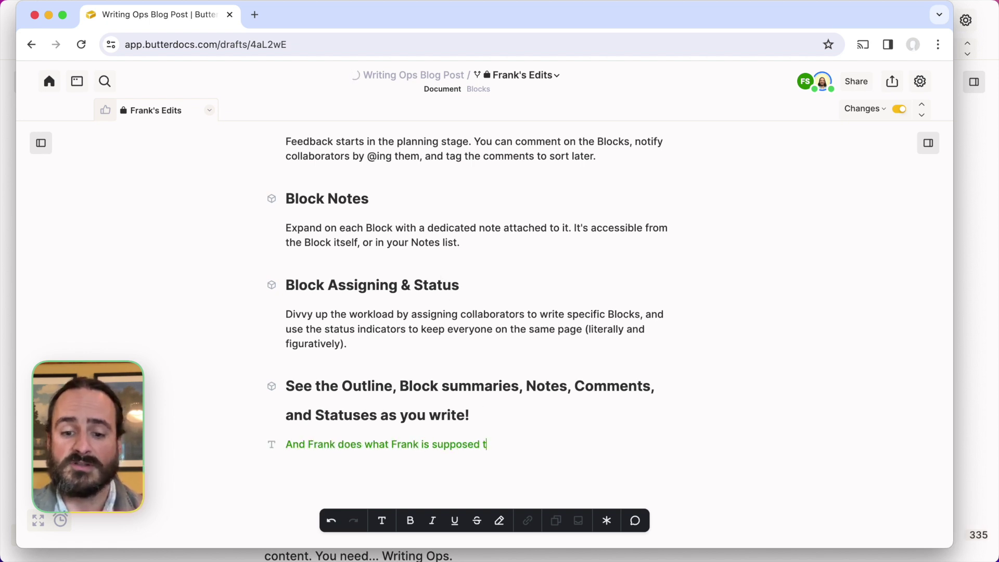
text( odo)
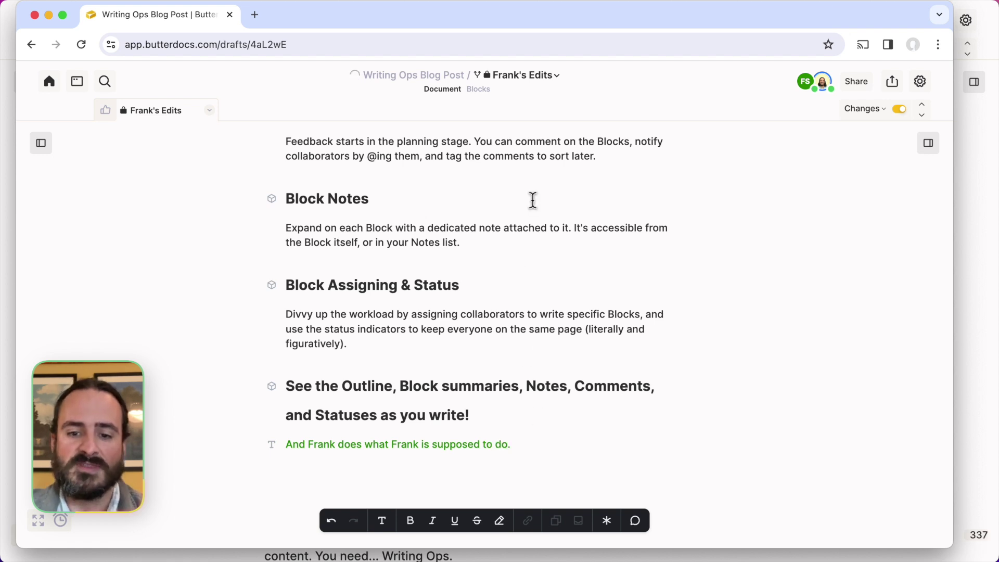
click(626, 157)
key(Return)
text(He's ad)
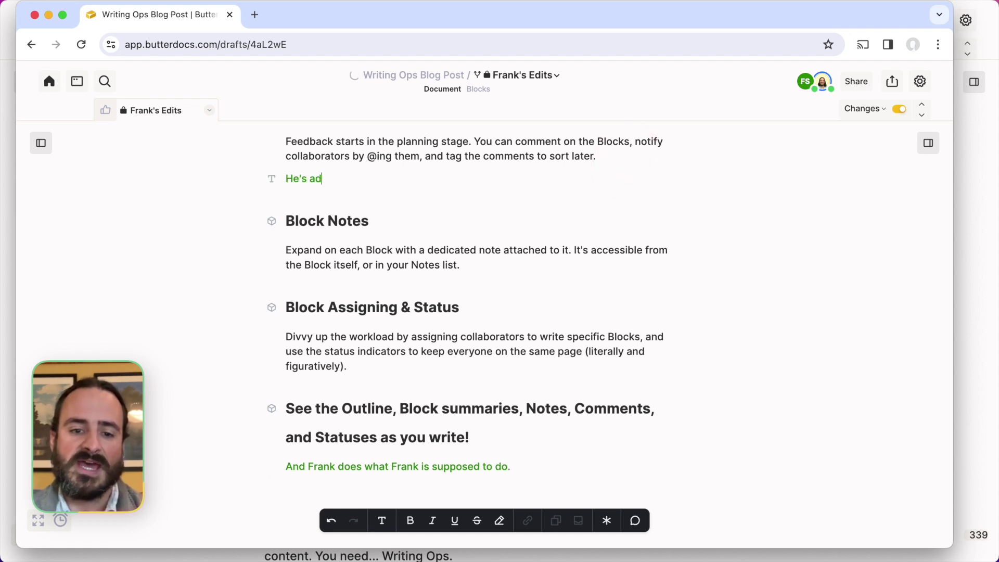
text(ing something here.)
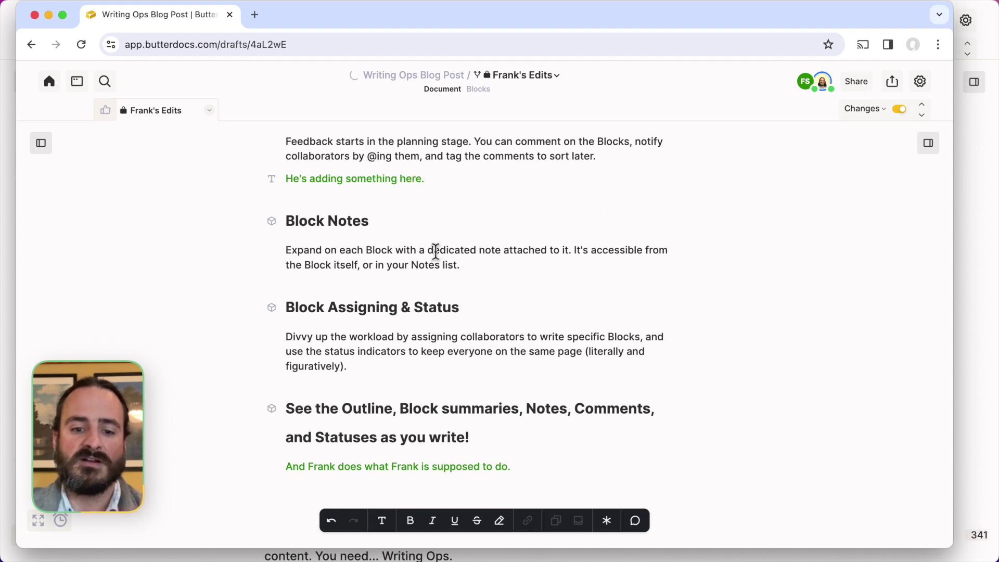
Replace 'Expand on each' with 'Changing this' and submit the edits for review.
drag(364, 250, 285, 250)
text(Changing this)
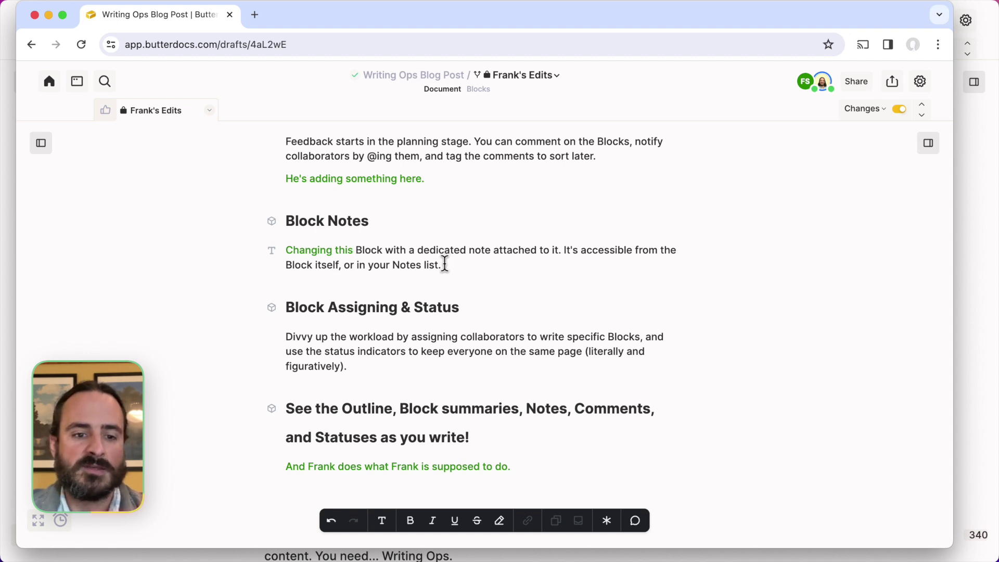
click(106, 110)
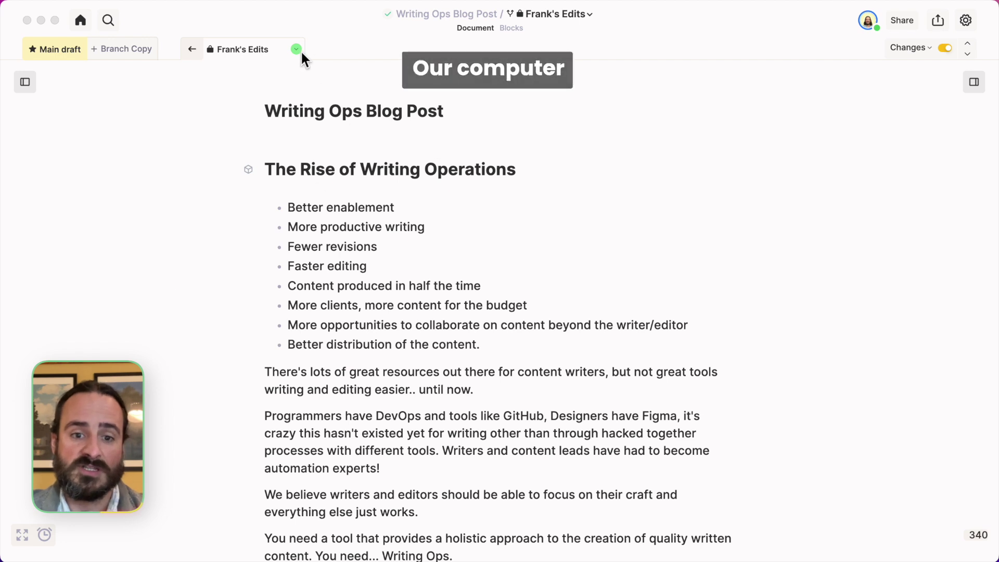
Open the edits draft's merge view and accept the sentence added under Block Comments.
click(326, 144)
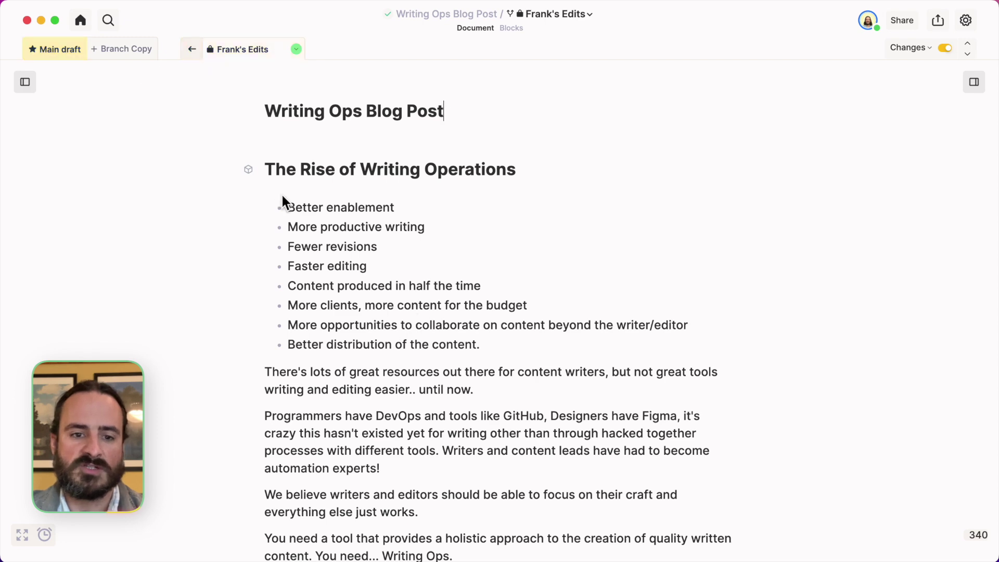
click(186, 49)
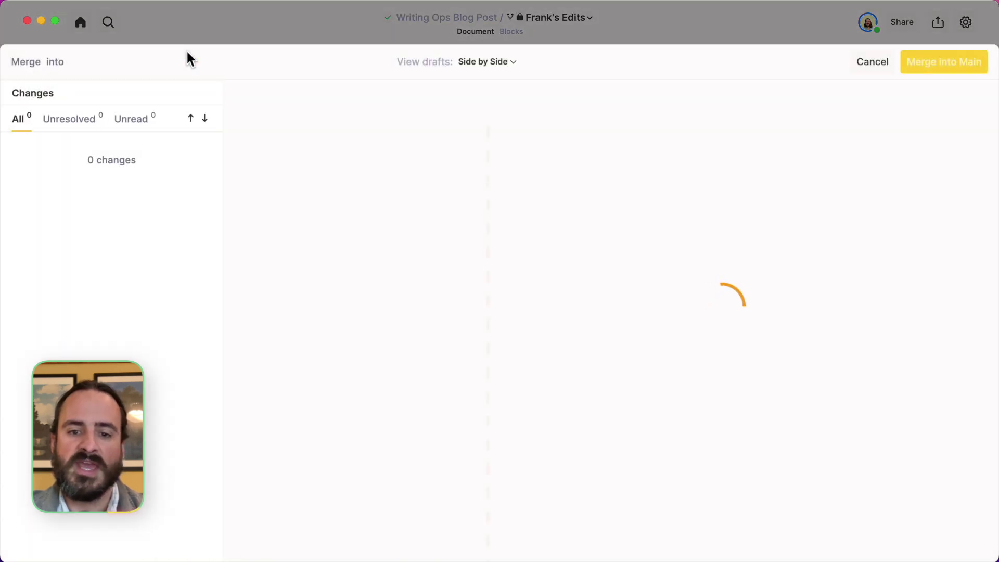
scroll(566, 270, down, 15)
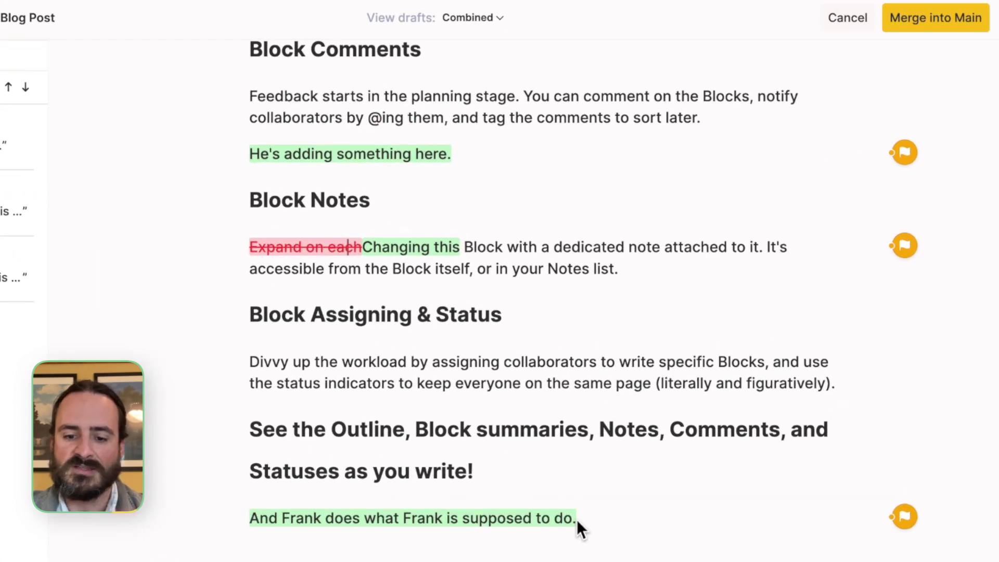
scroll(608, 477, down, 1)
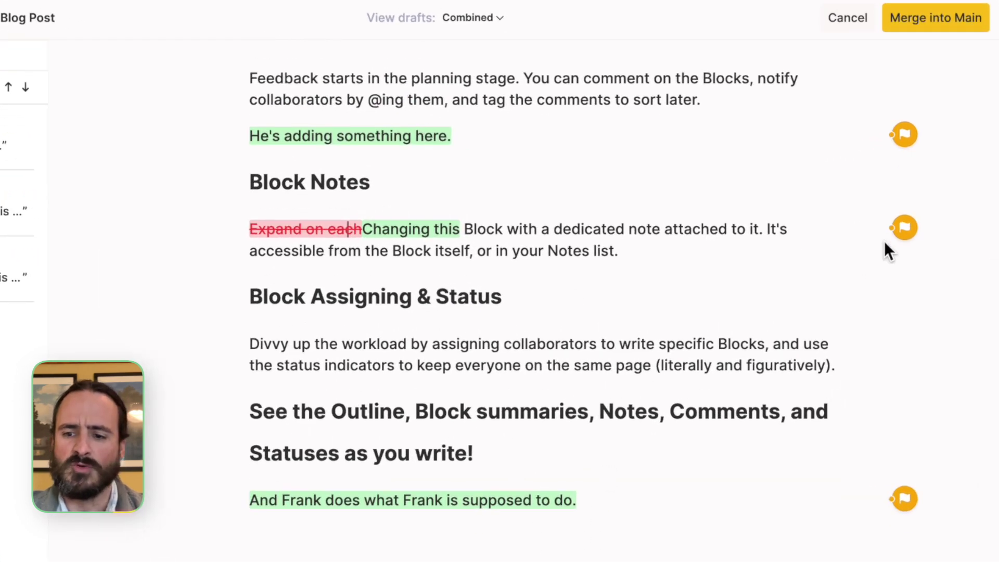
click(905, 138)
click(859, 173)
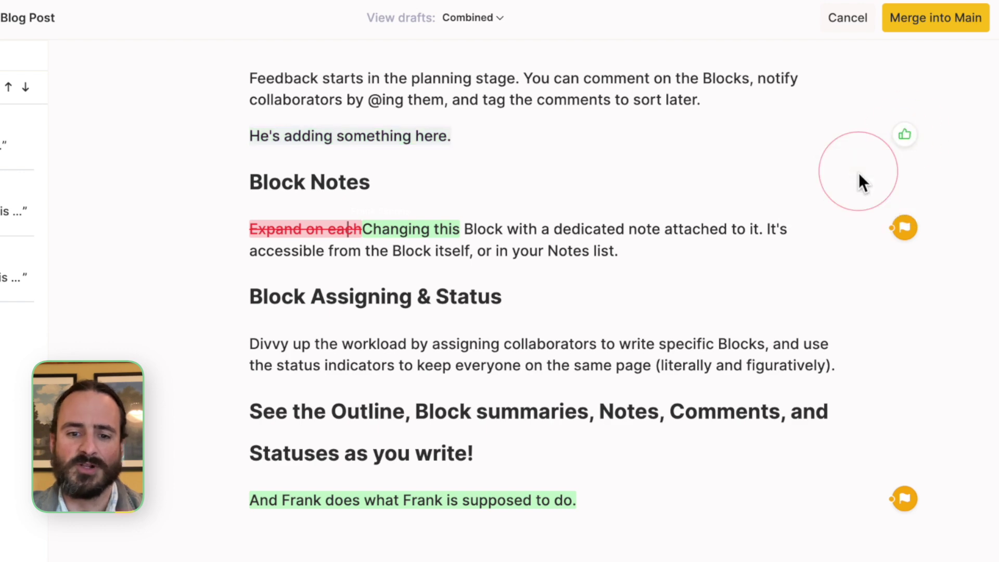
Discard the Block Notes rewording, accept the final added sentence, and confirm the merge into Main.
click(903, 227)
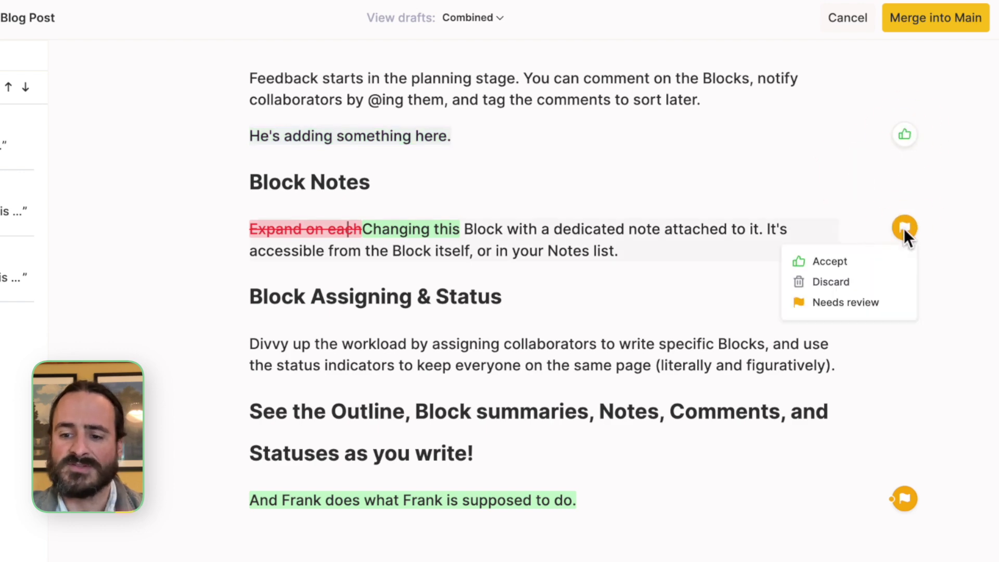
click(848, 281)
scroll(848, 281, down, 1)
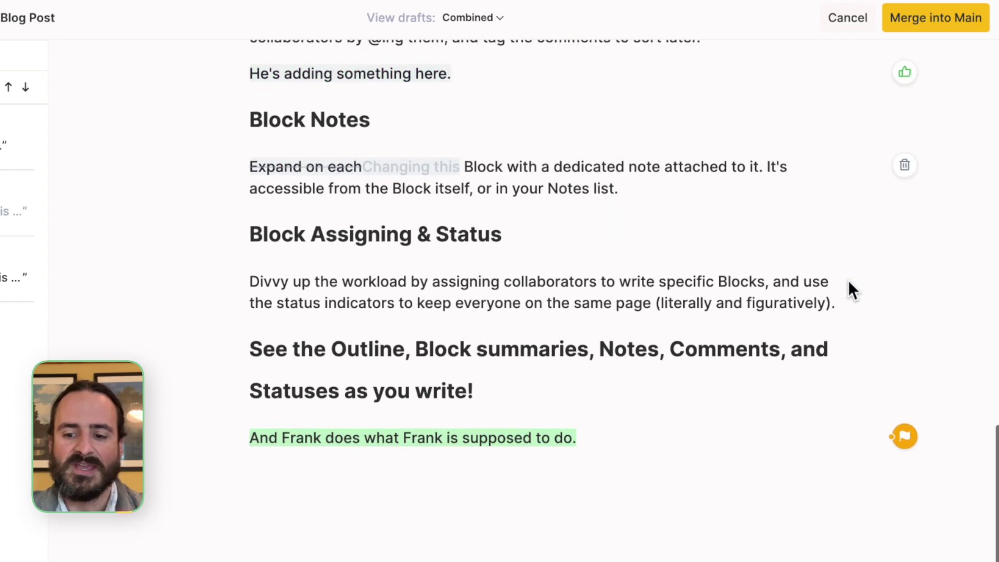
click(904, 430)
click(856, 473)
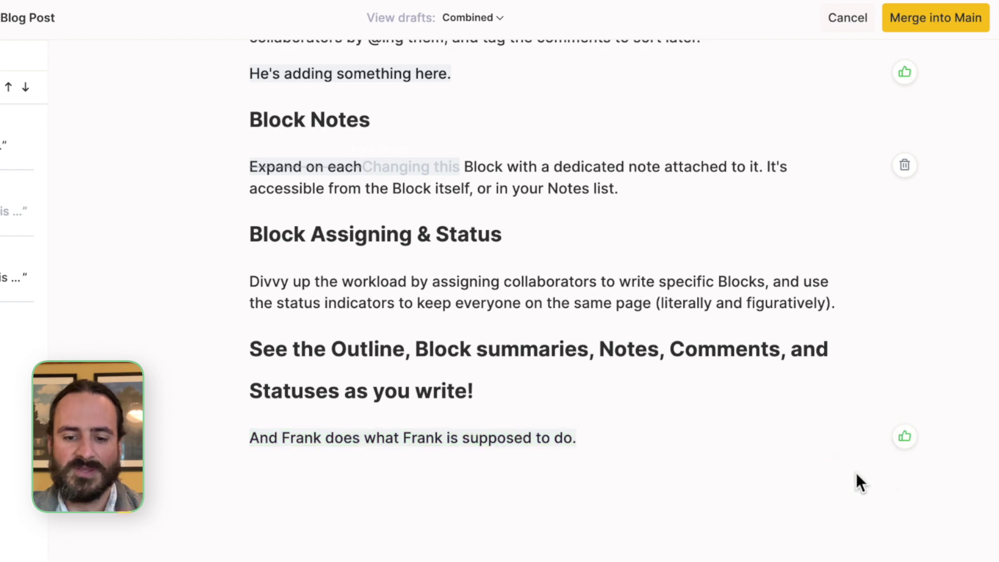
click(942, 27)
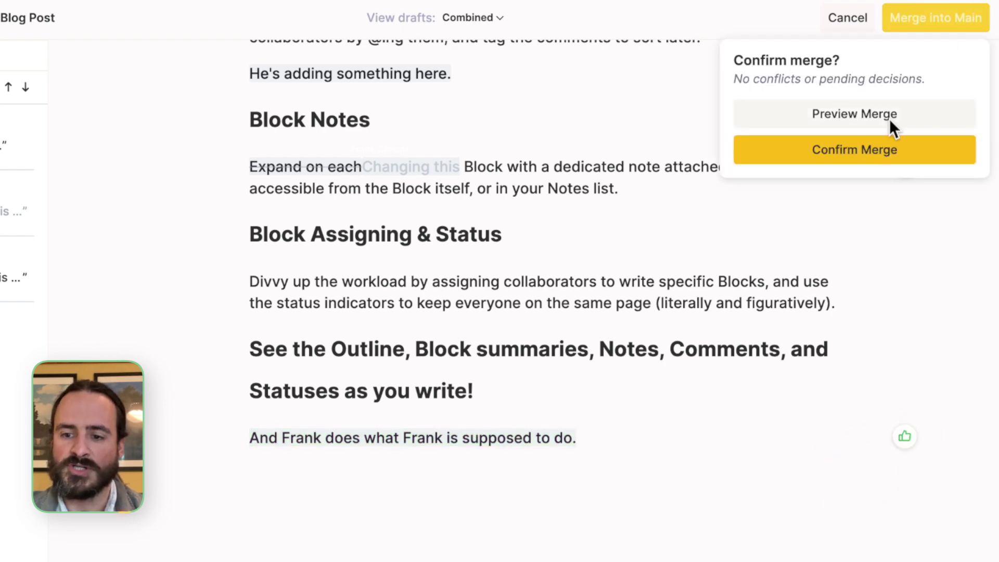
click(876, 150)
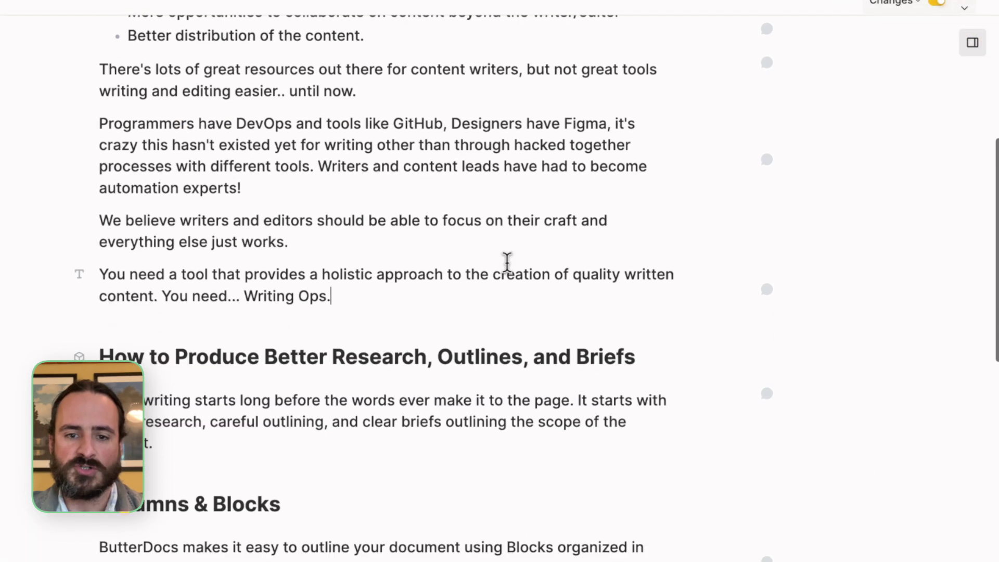
double_click(302, 432)
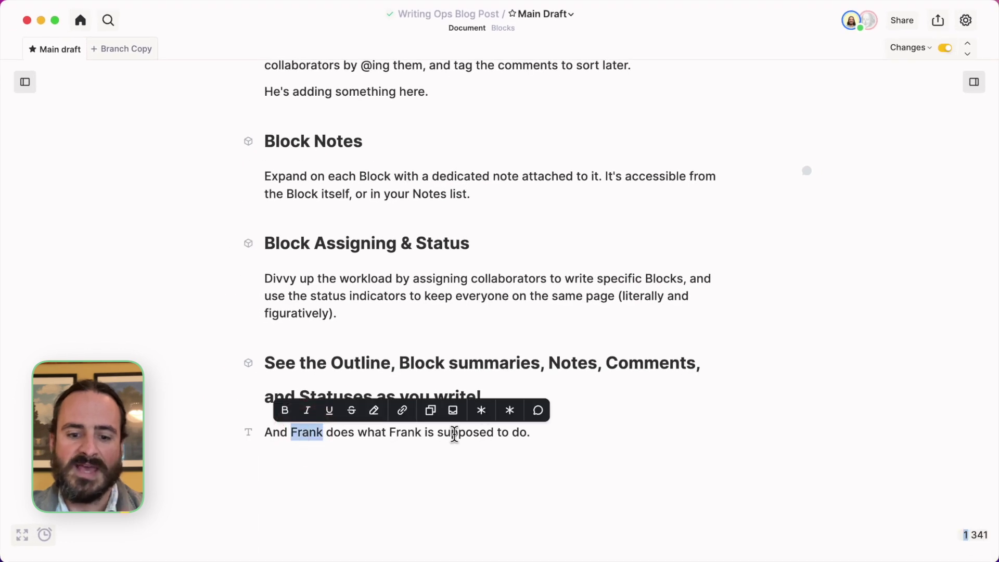
click(383, 436)
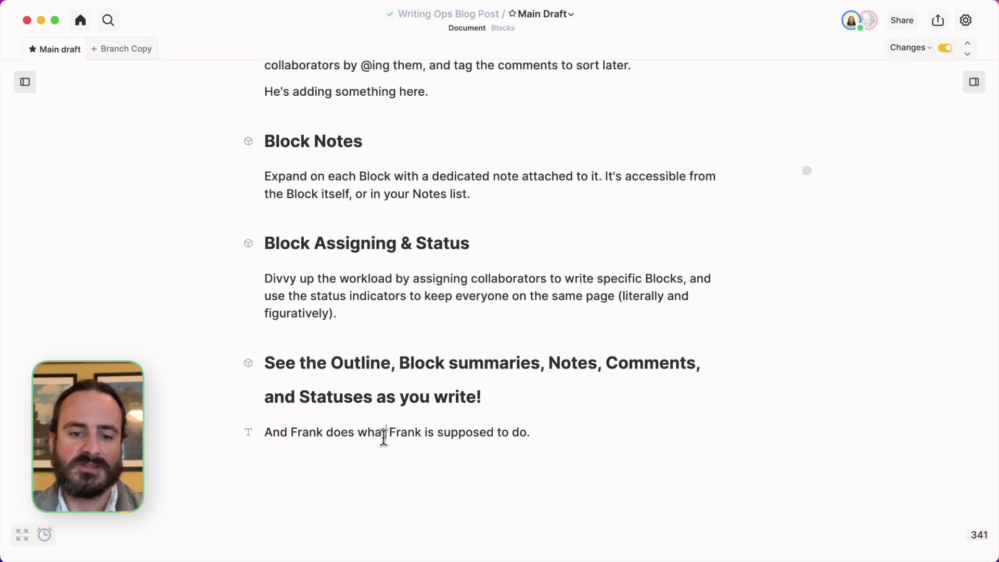